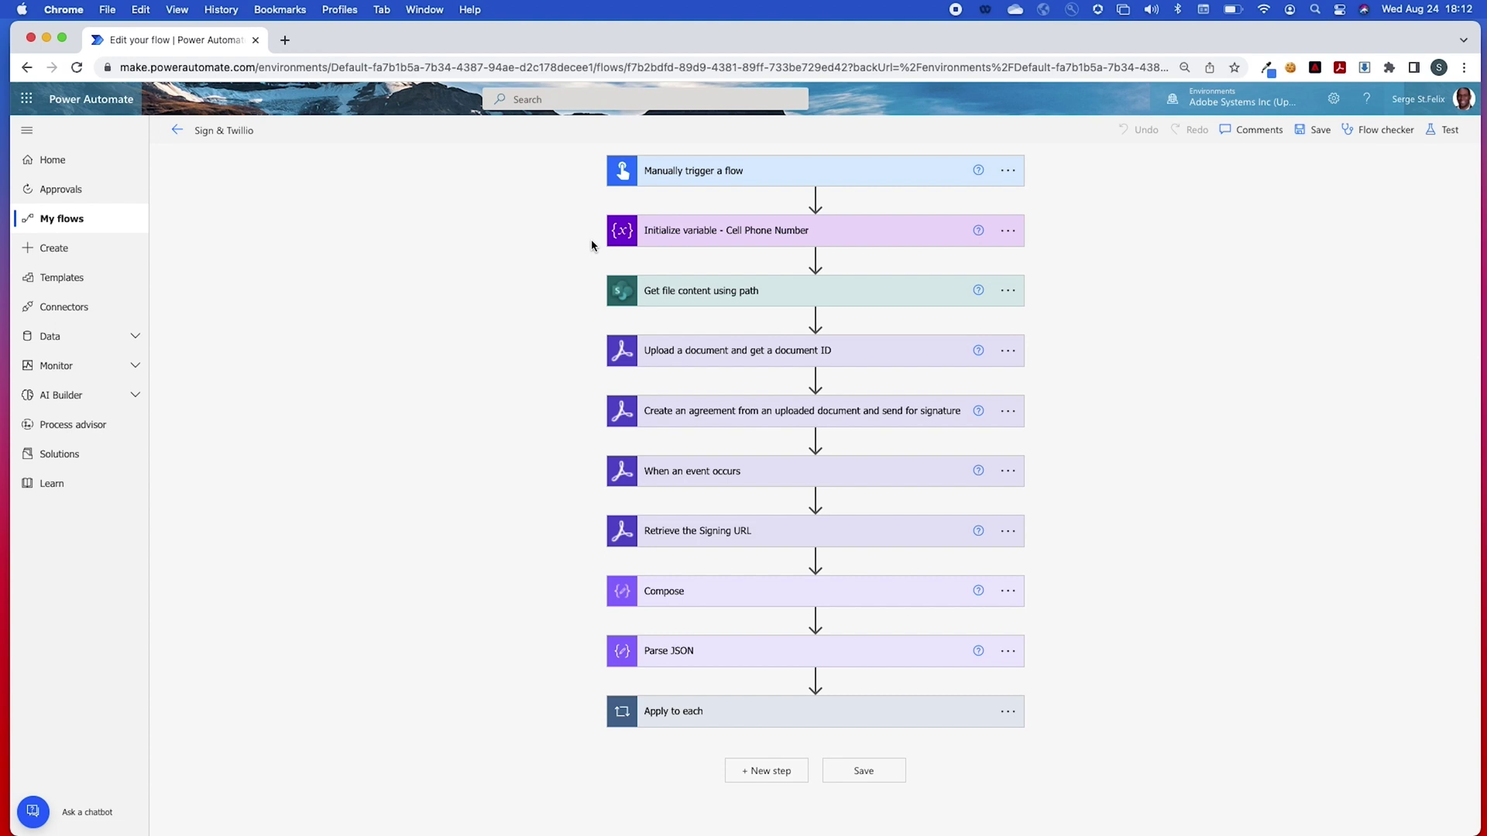
# Step: Peek at Get file content using path, then show the Upload a document step's settings: file name 'Sign & Twilio Integration', Body content
pyautogui.click(689, 298)
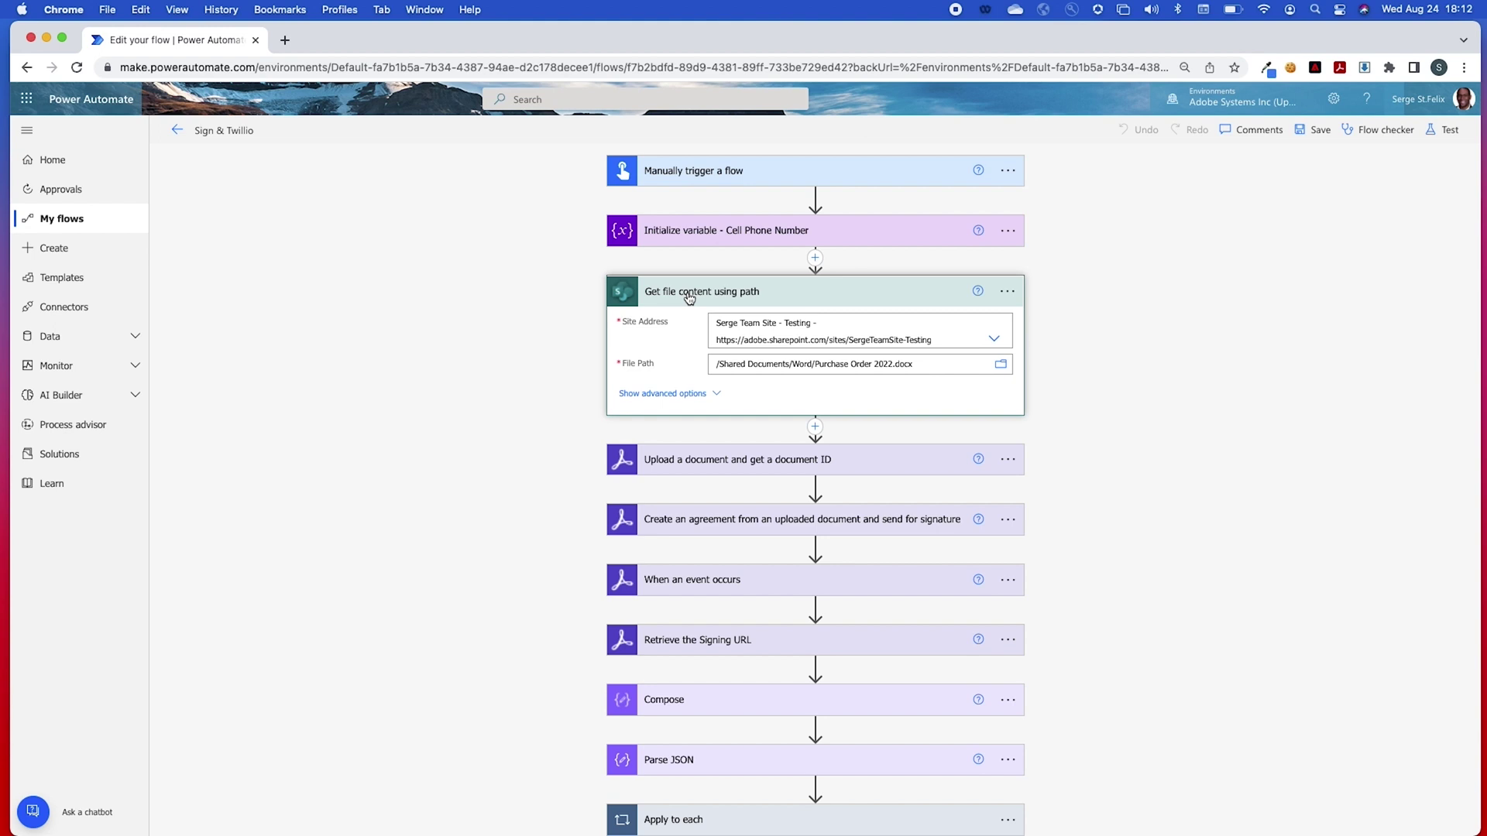
pyautogui.click(688, 295)
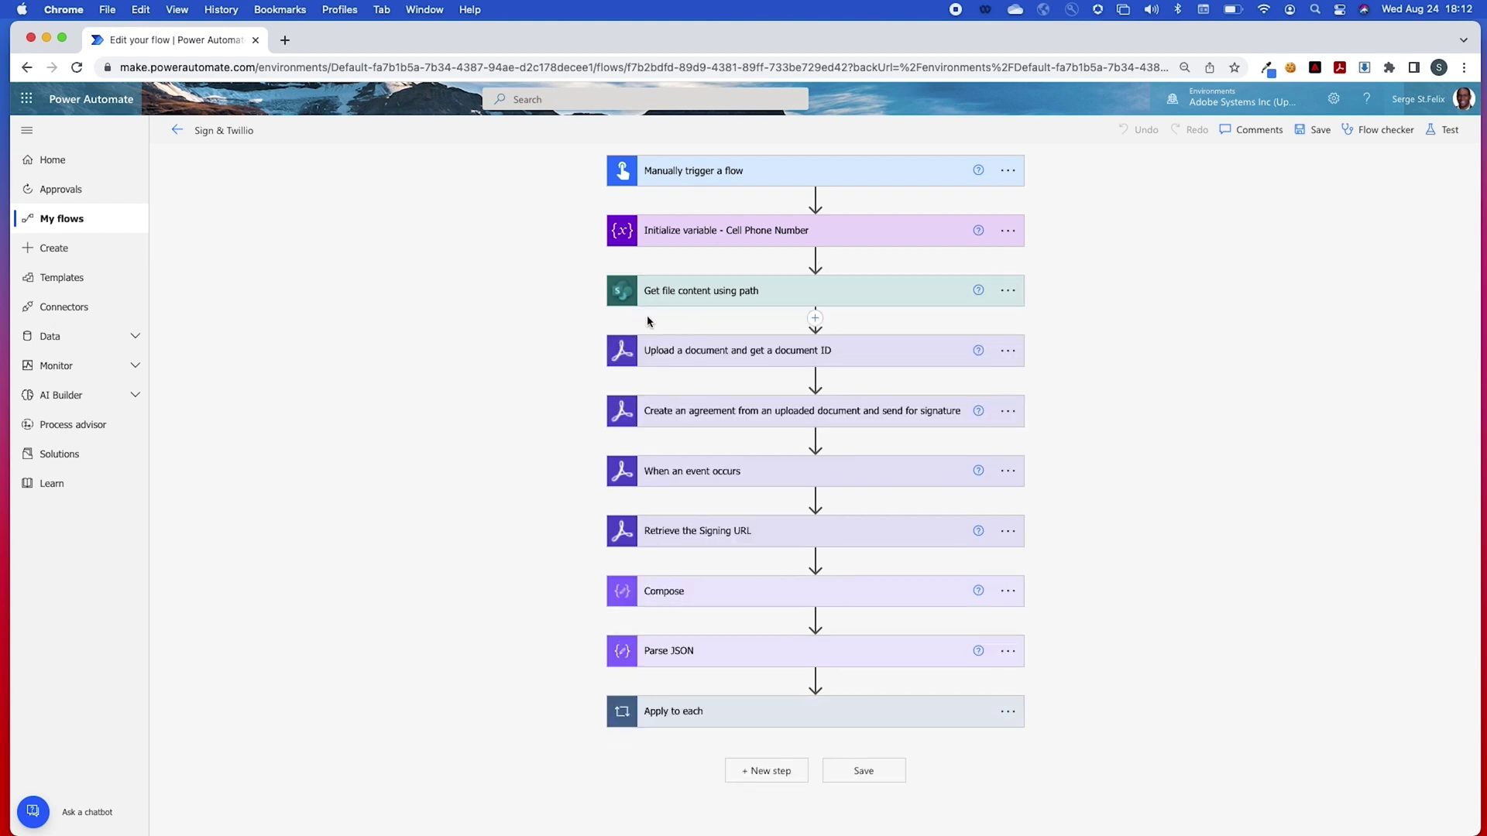
pyautogui.click(682, 358)
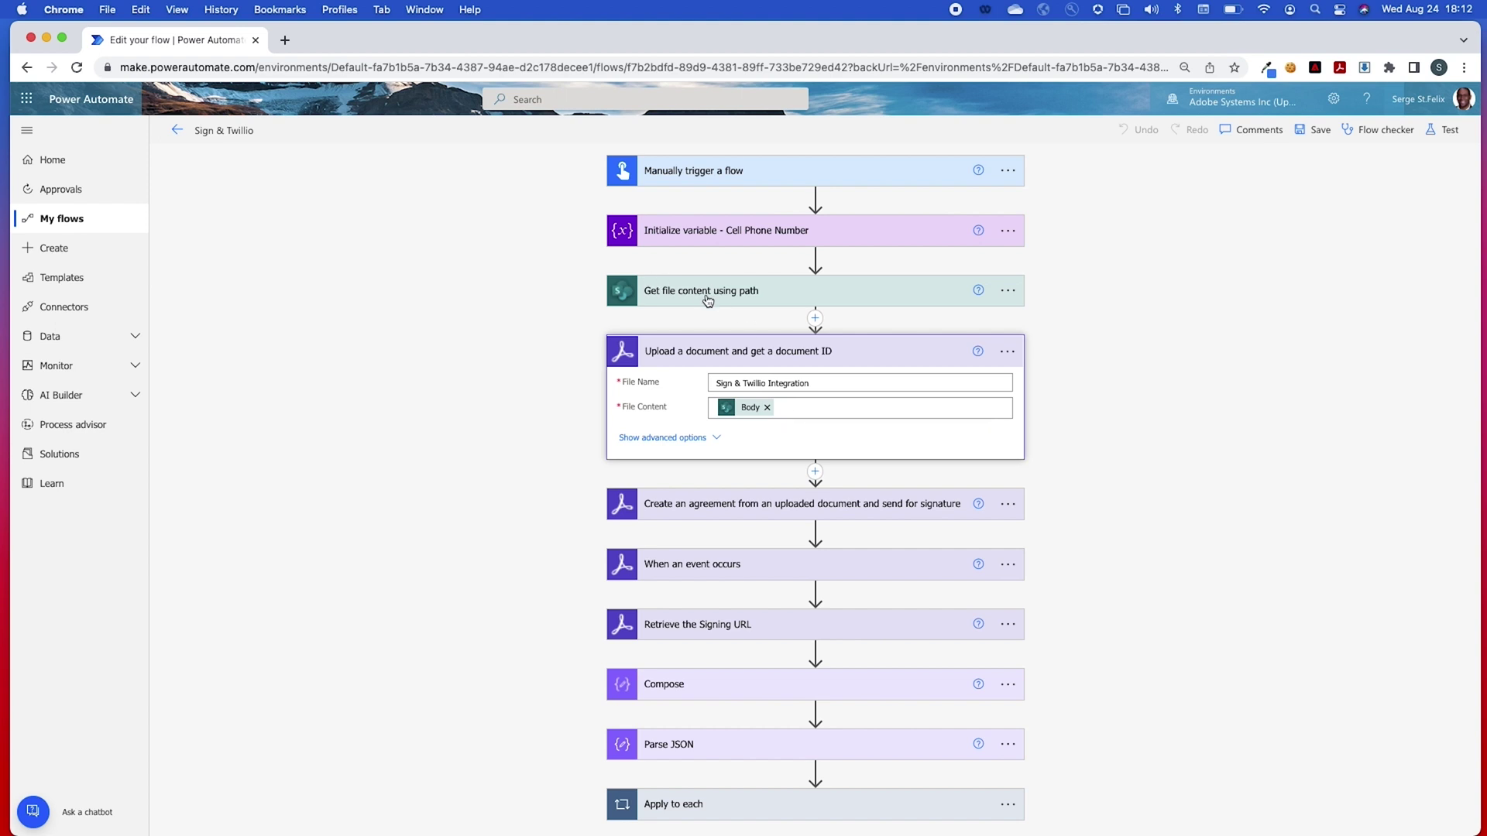
# Step: Collapse the Upload step, review the Create an agreement fields, then collapse it too
pyautogui.click(714, 355)
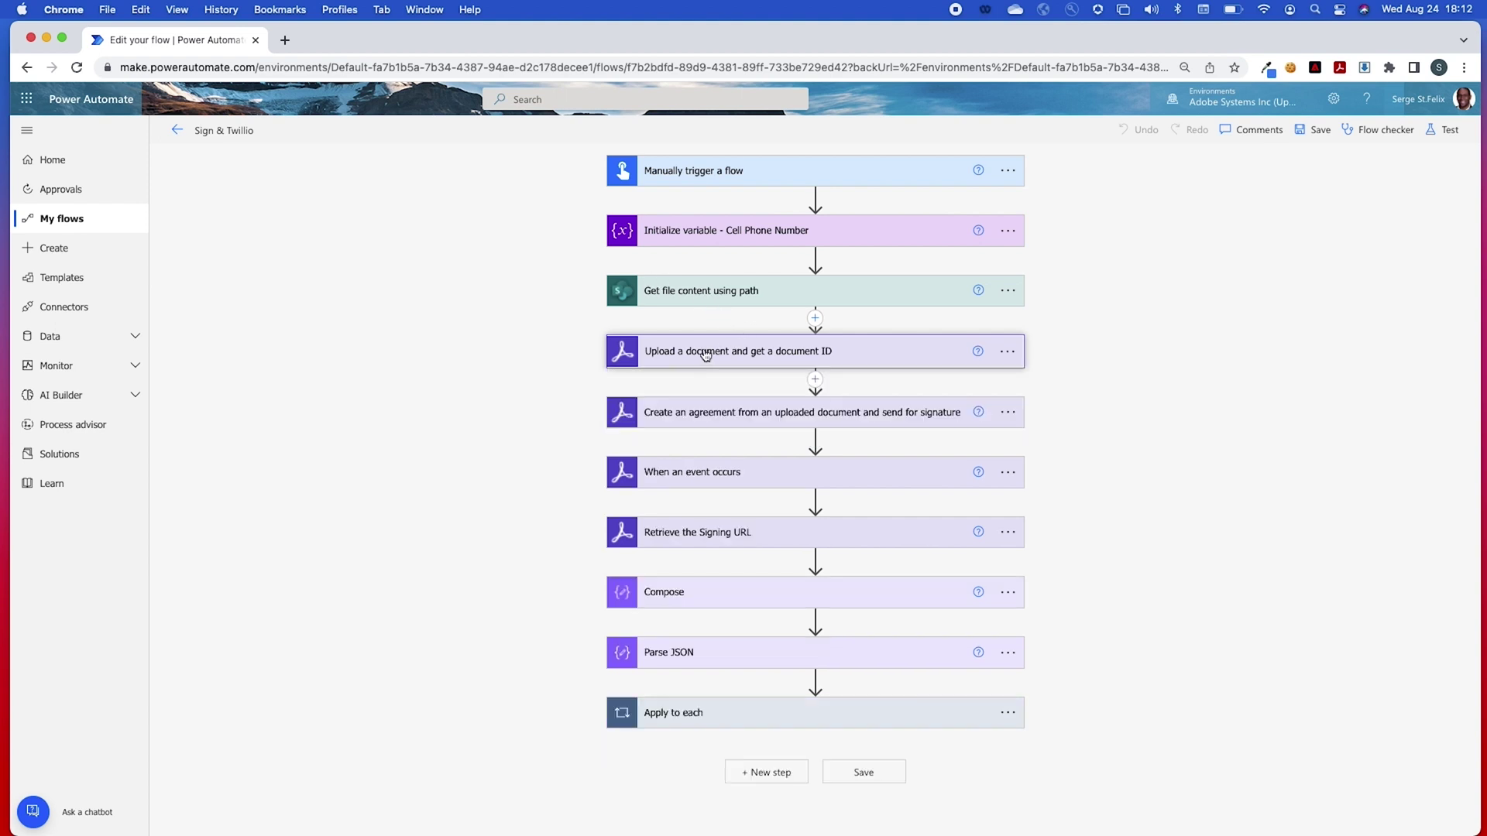
pyautogui.click(703, 410)
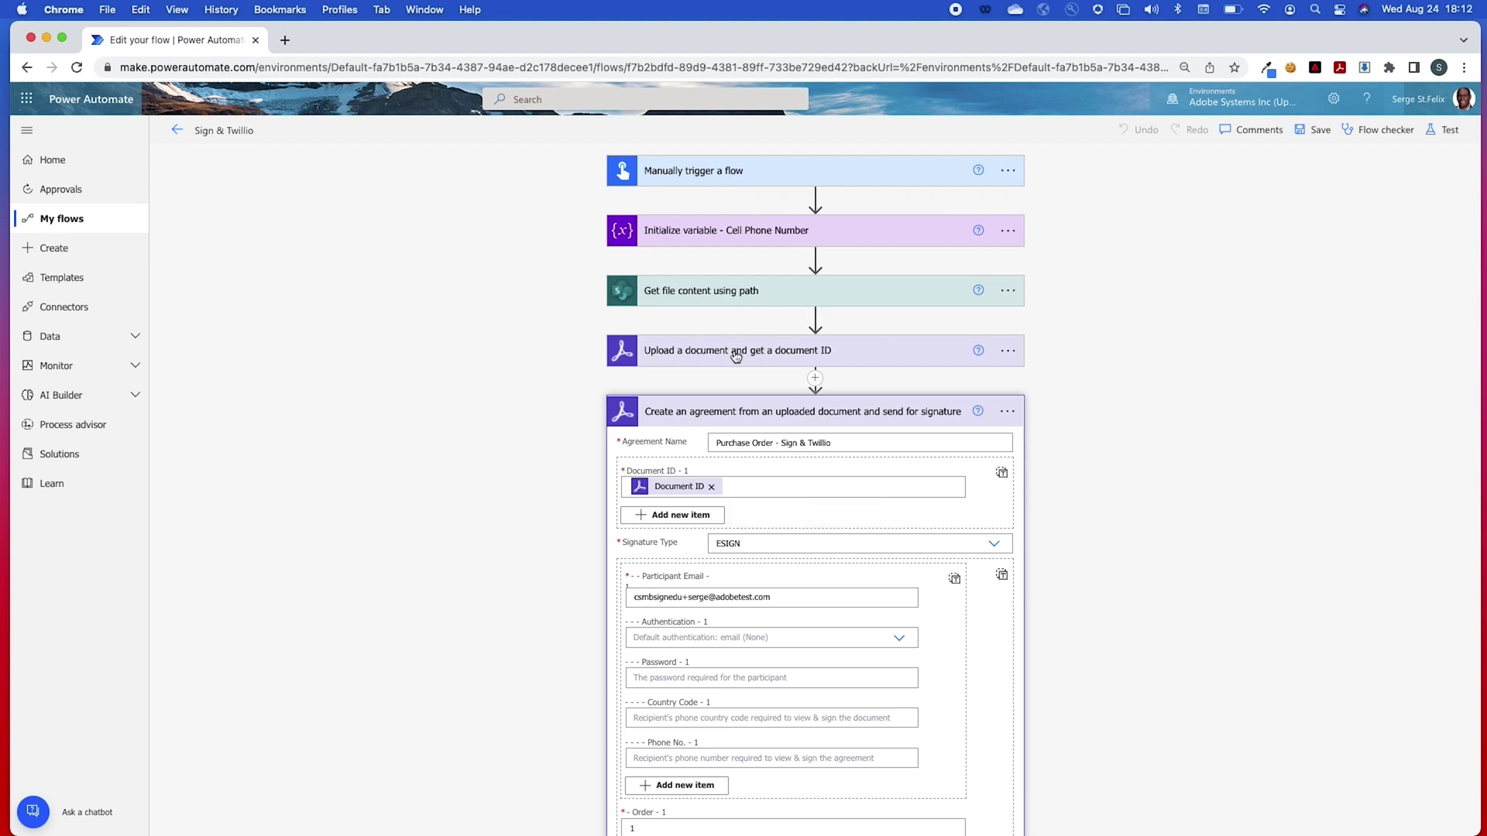
pyautogui.scroll(-3, 769, 621)
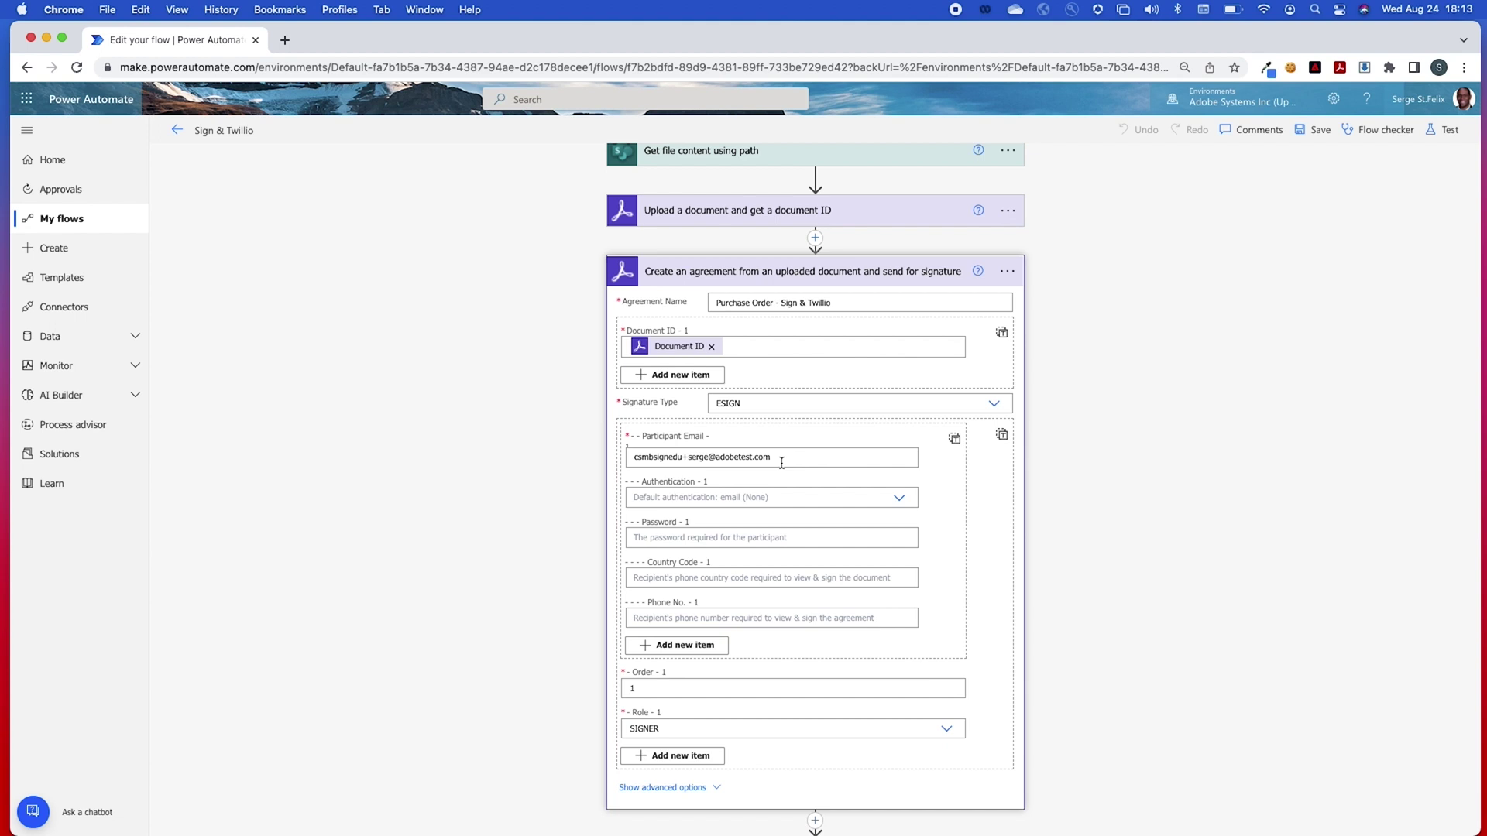
pyautogui.click(690, 272)
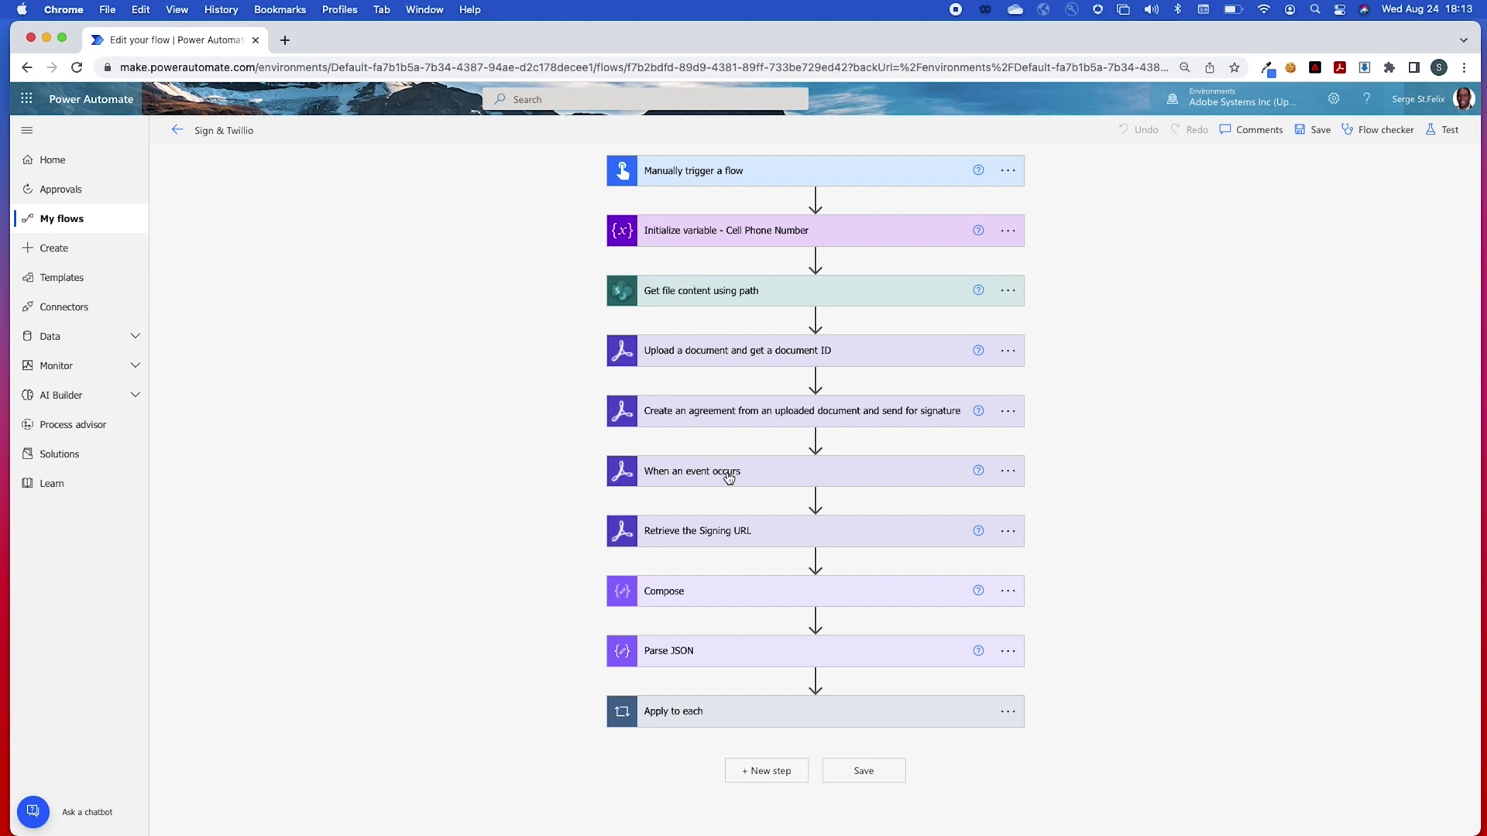
pyautogui.click(787, 474)
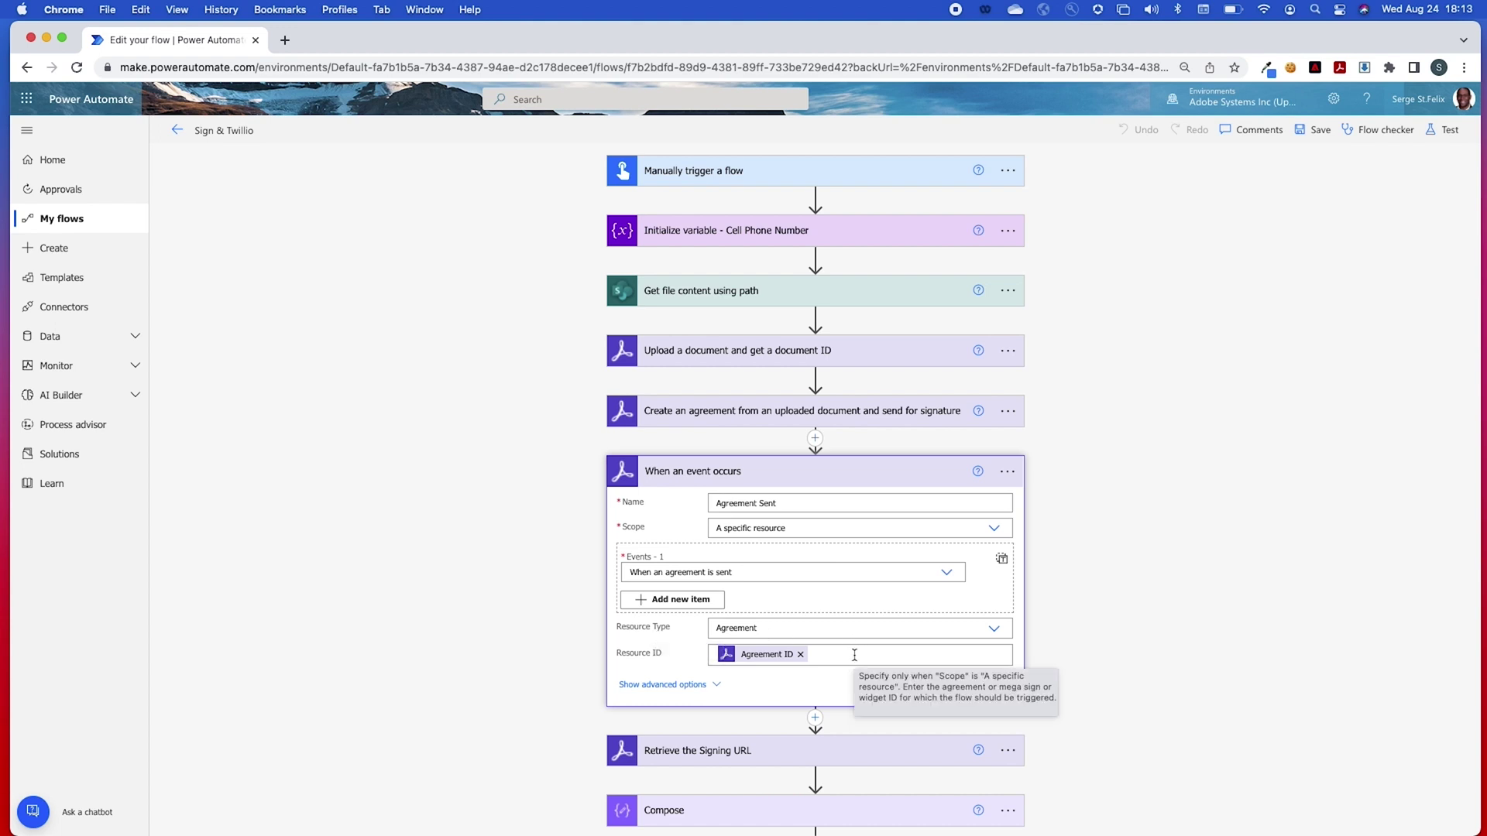
pyautogui.click(789, 472)
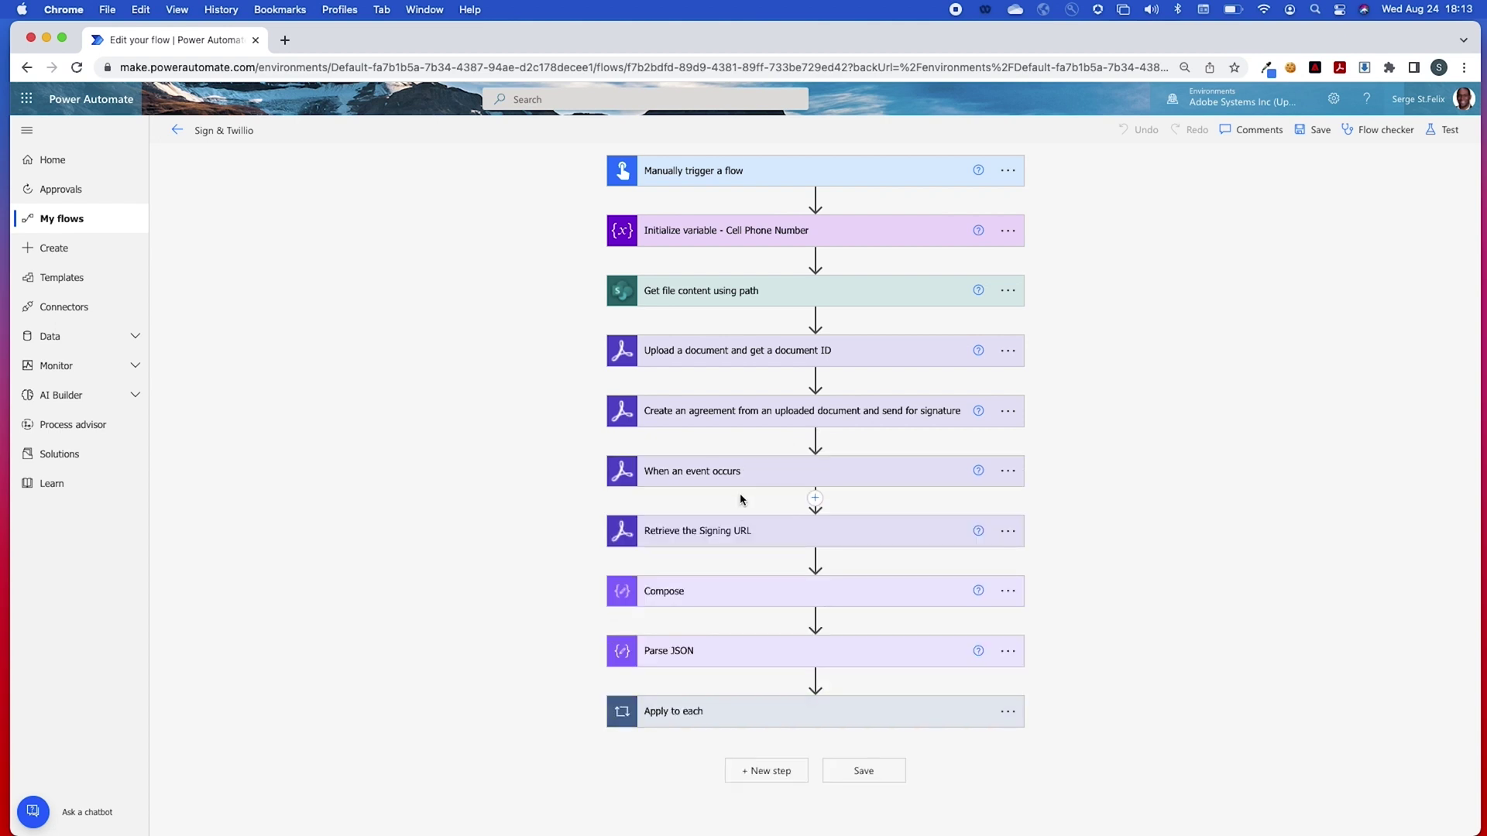
pyautogui.click(769, 536)
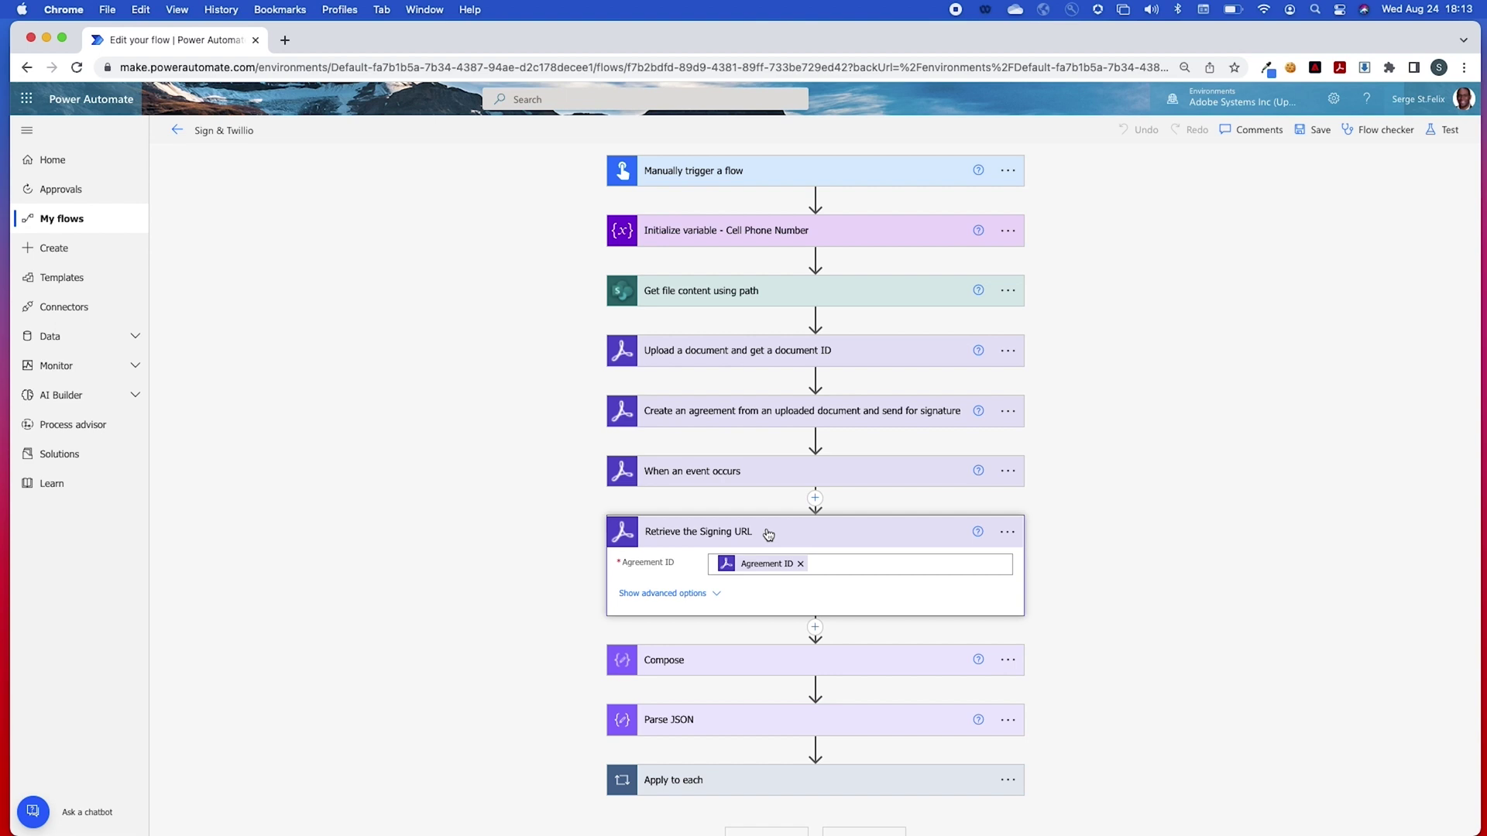
pyautogui.scroll(-1, 769, 535)
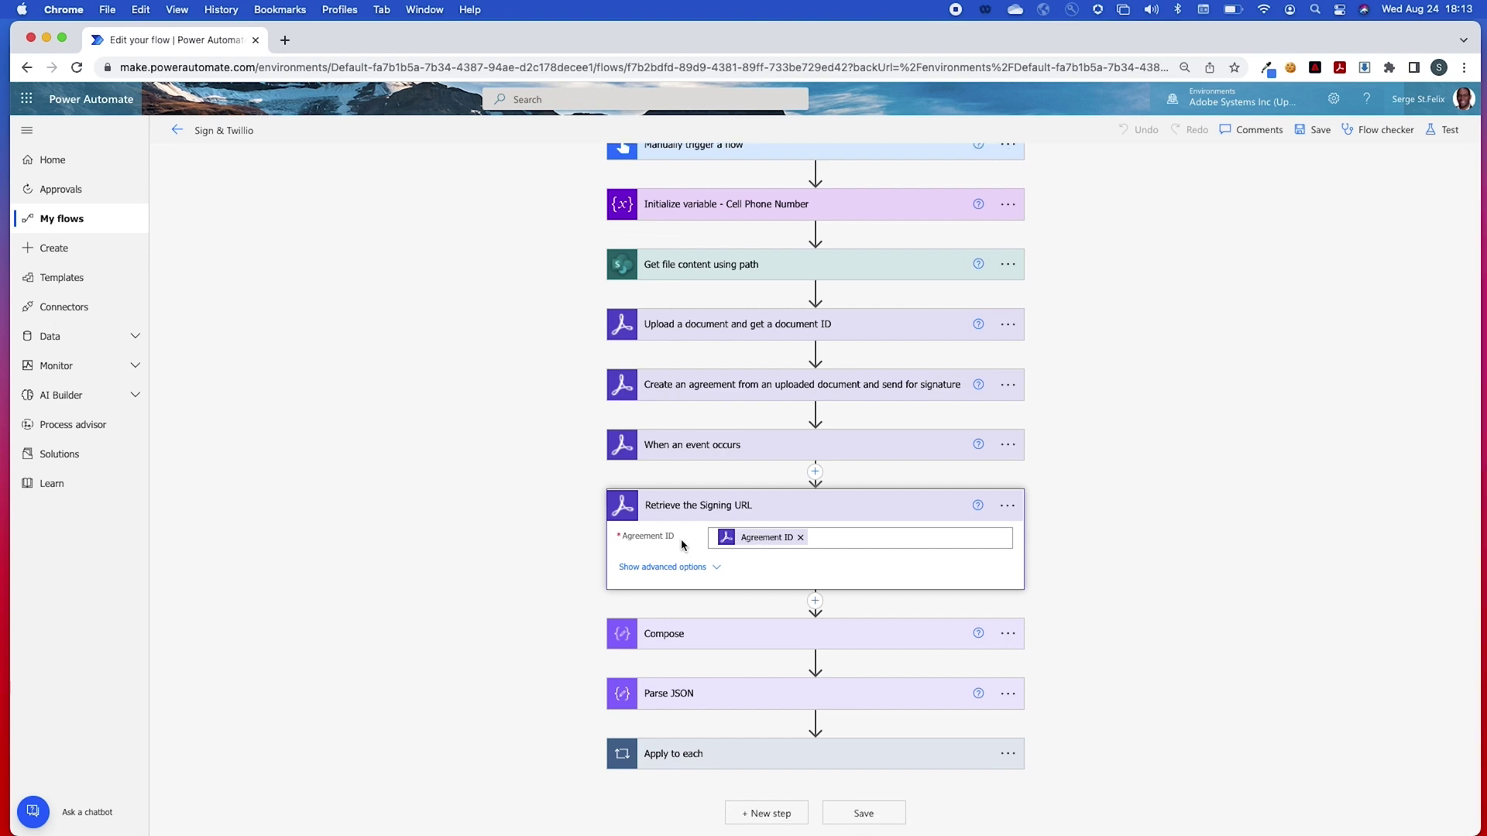
pyautogui.click(837, 511)
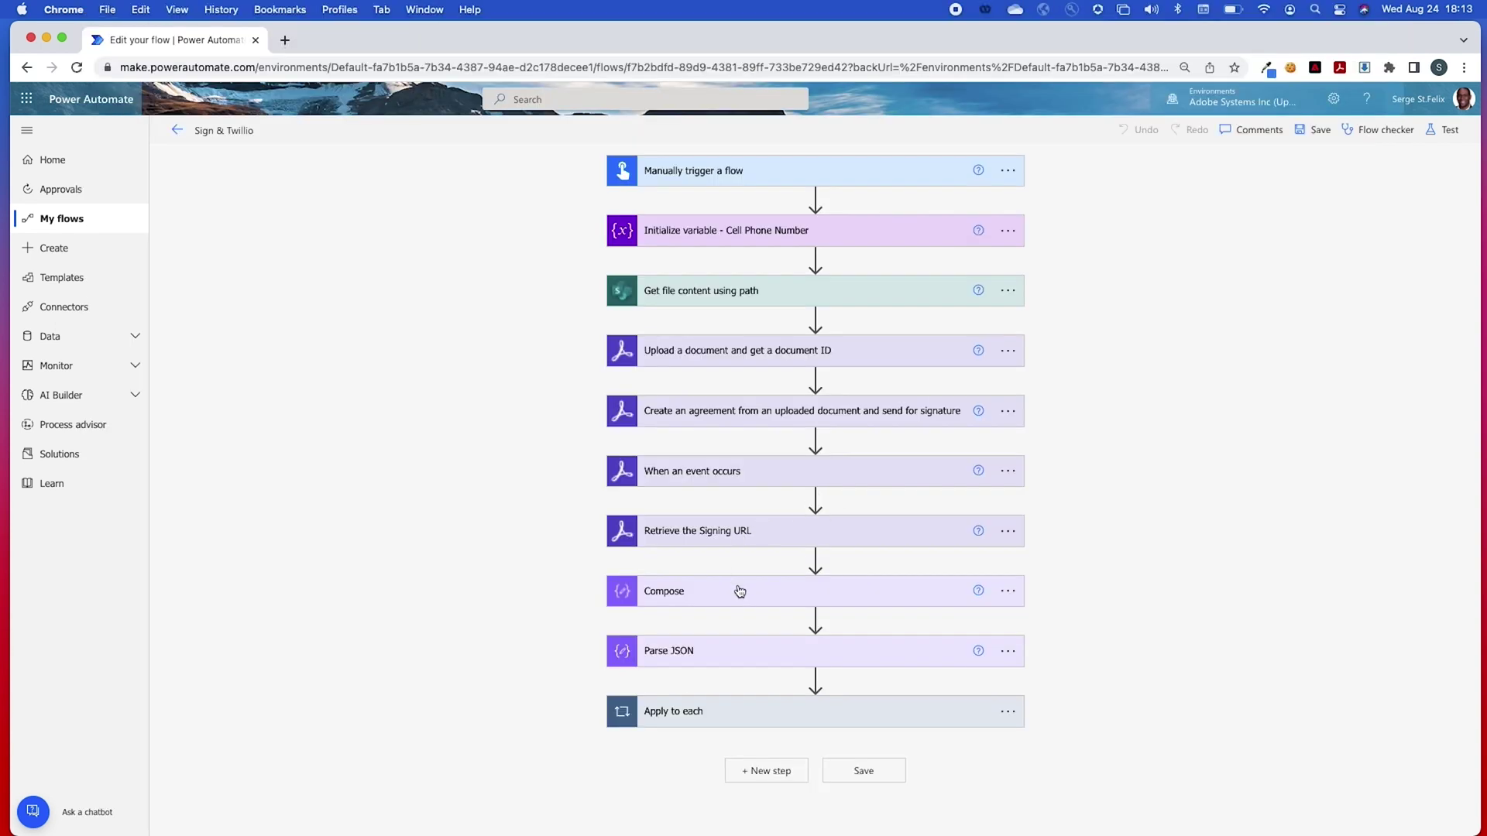
# Step: Briefly expand the Compose step to view its inputs, then collapse it
pyautogui.click(734, 591)
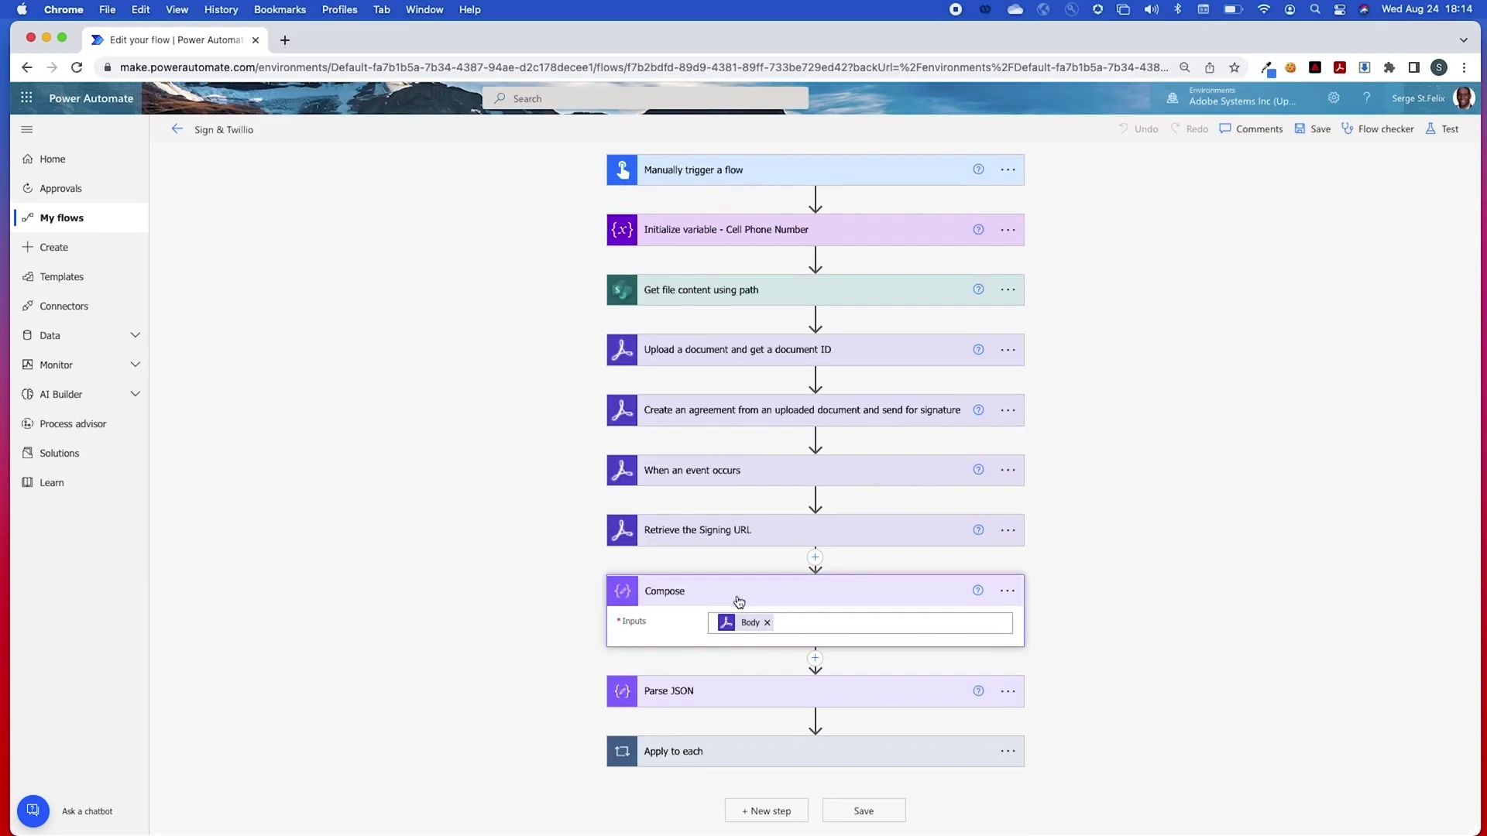
pyautogui.click(788, 621)
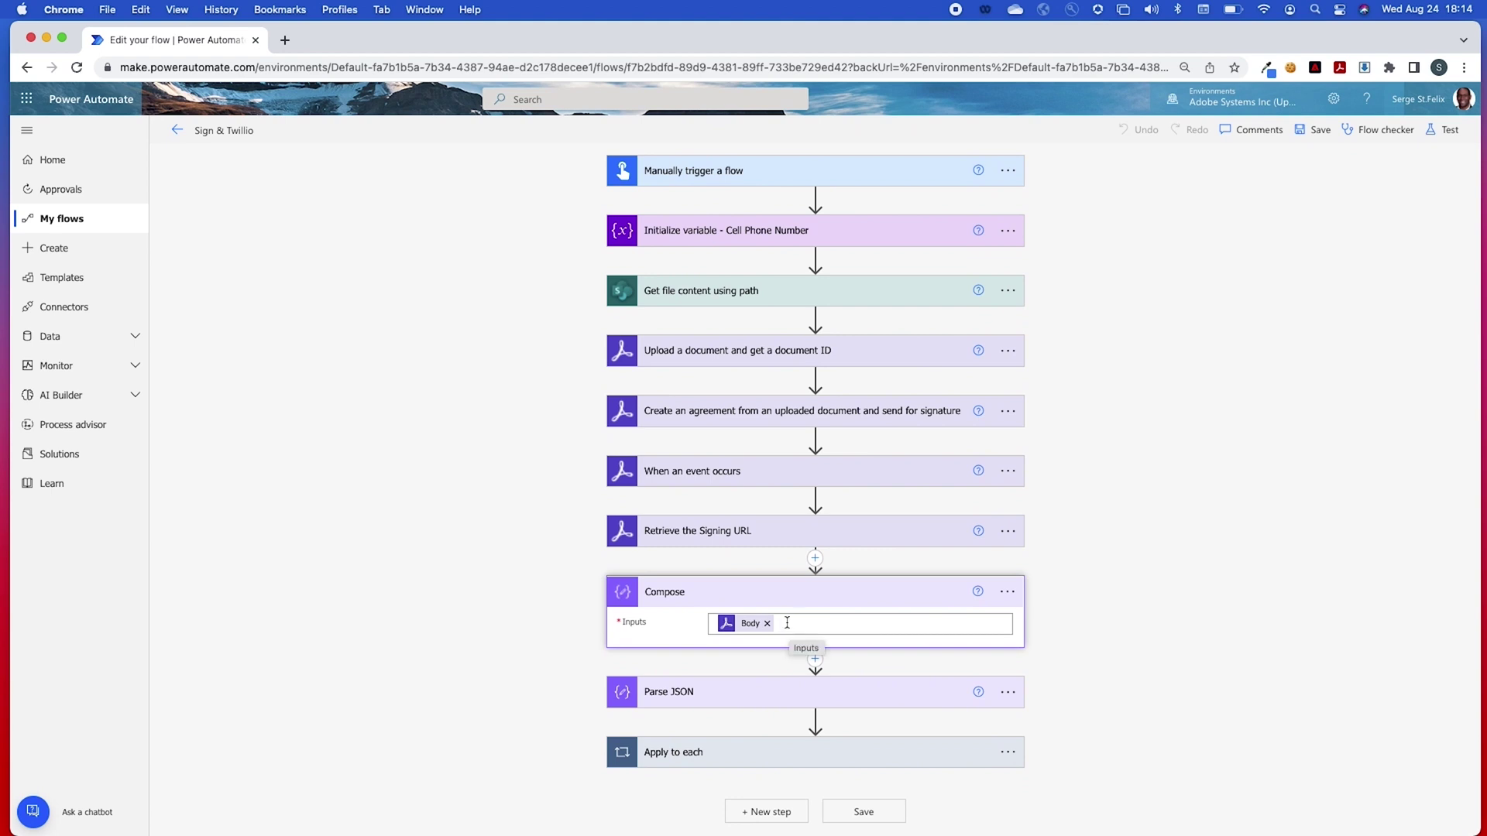
pyautogui.click(733, 594)
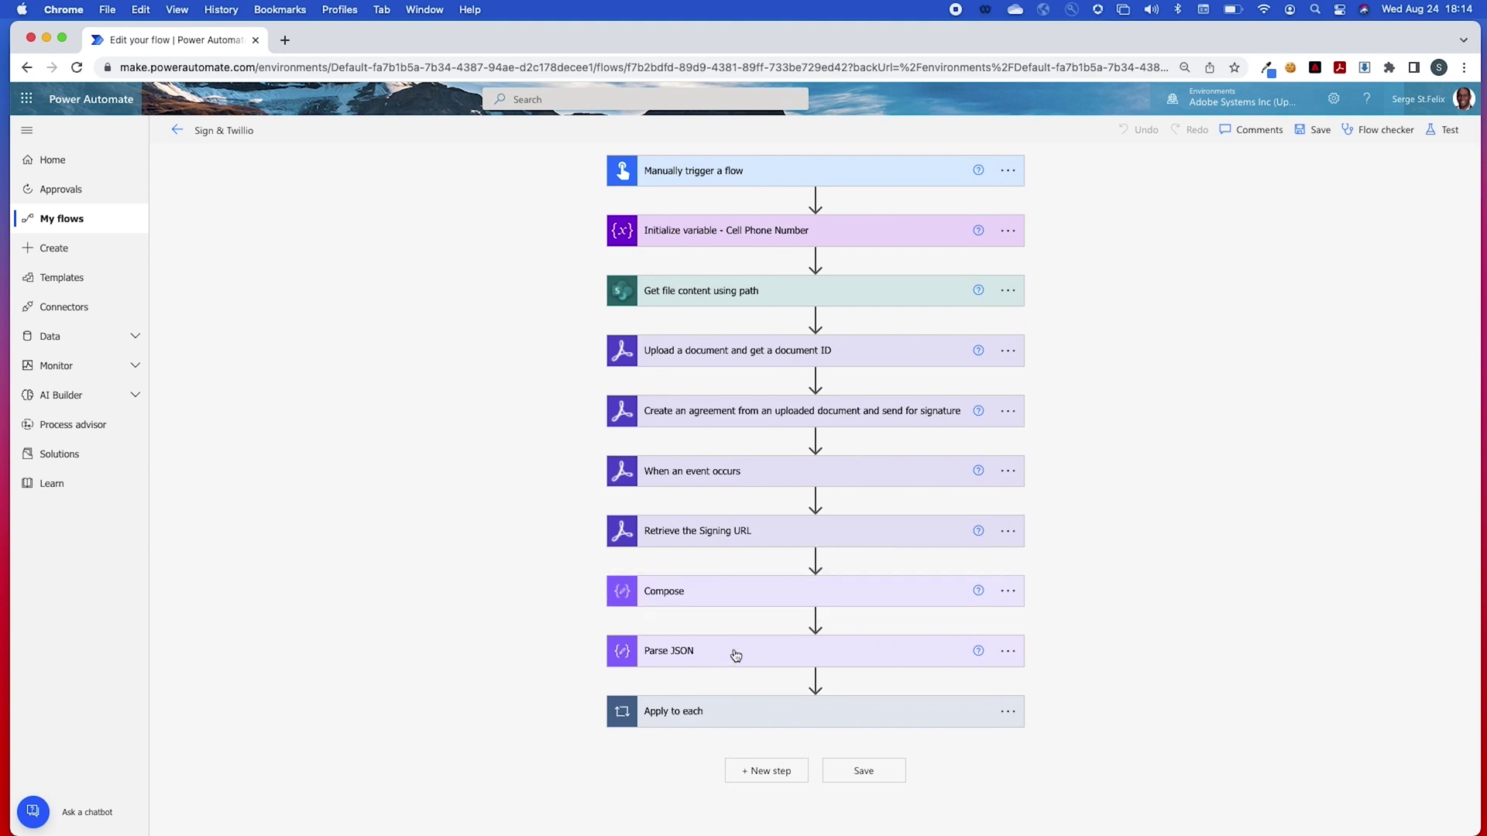
# Step: Highlight the esignUrl key in the Parse JSON schema, then collapse the Parse JSON step
pyautogui.click(733, 652)
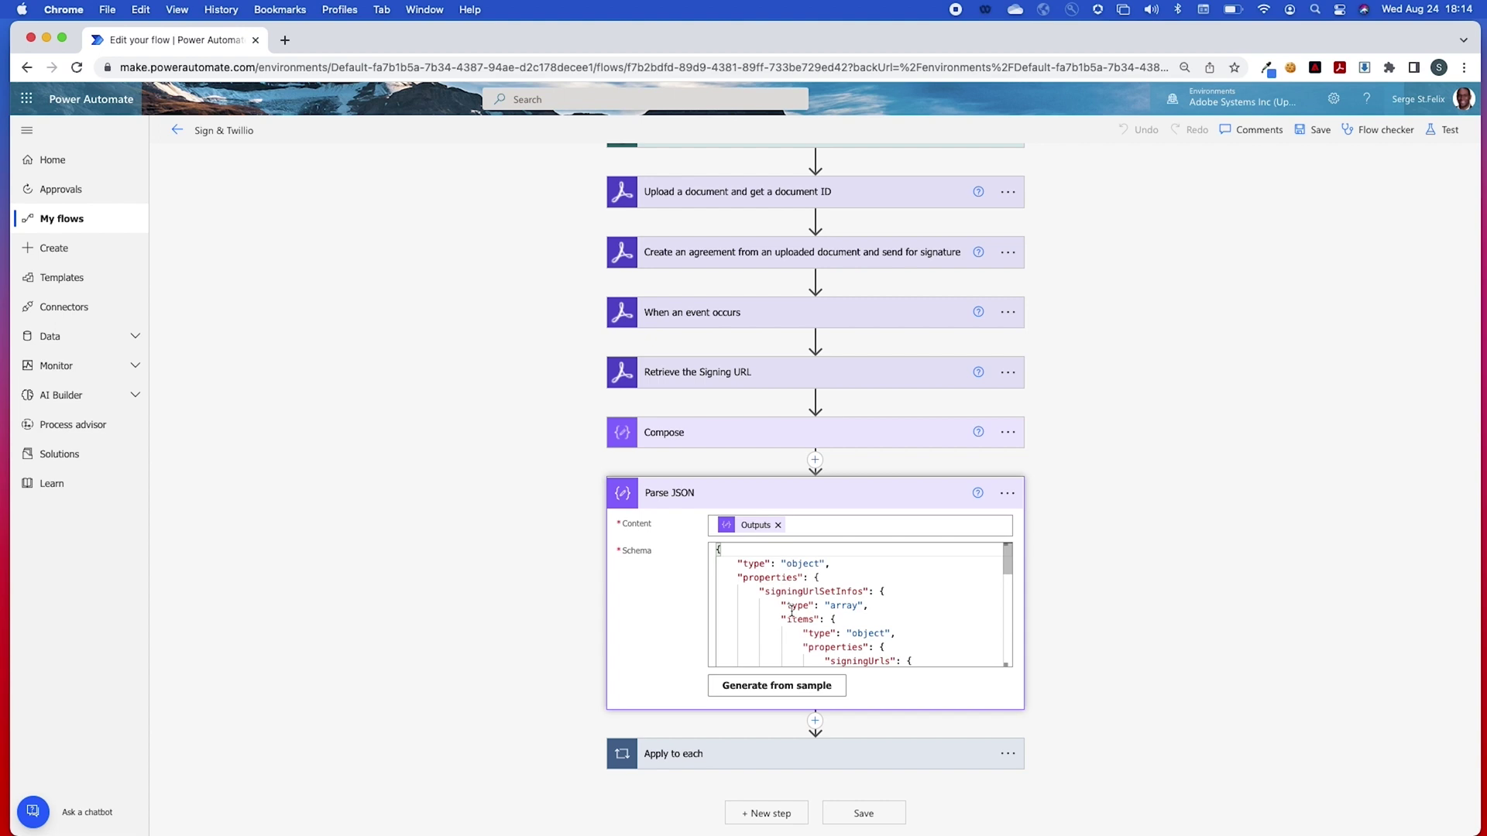
pyautogui.scroll(-5, 854, 609)
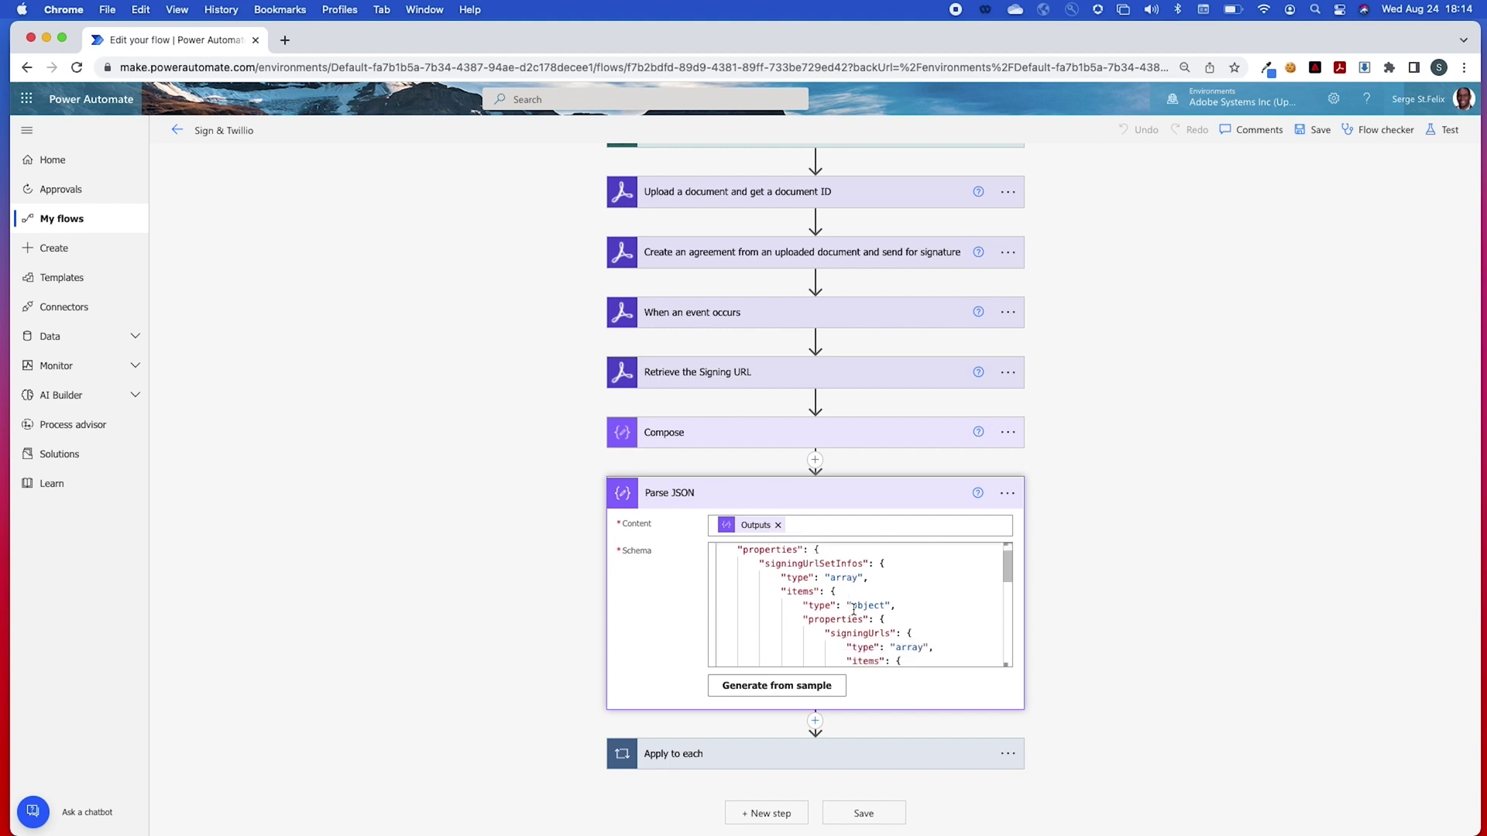
pyautogui.scroll(-3, 854, 610)
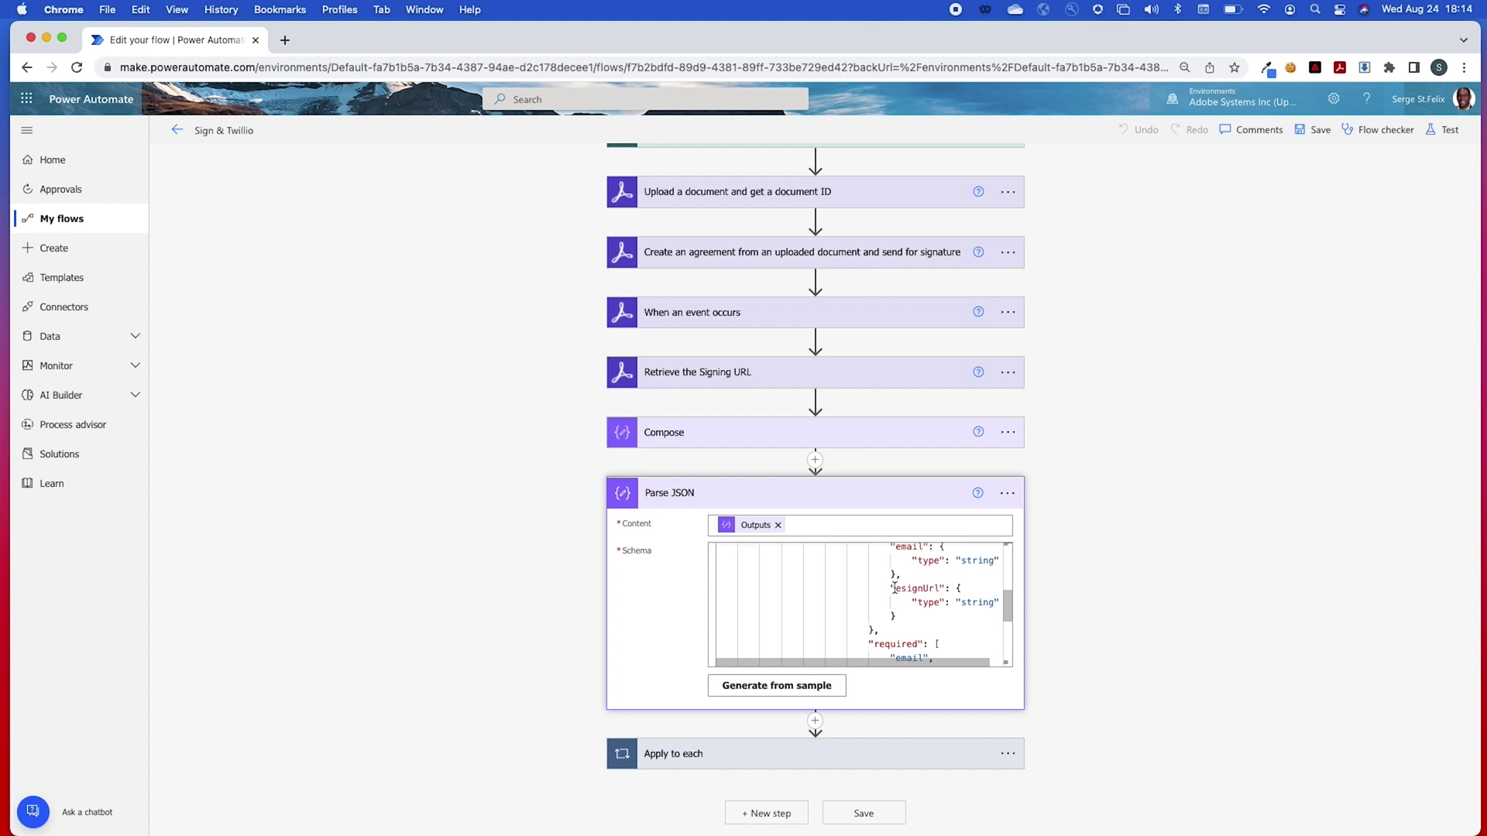
pyautogui.moveTo(895, 588); pyautogui.dragTo(940, 590)
pyautogui.click(857, 498)
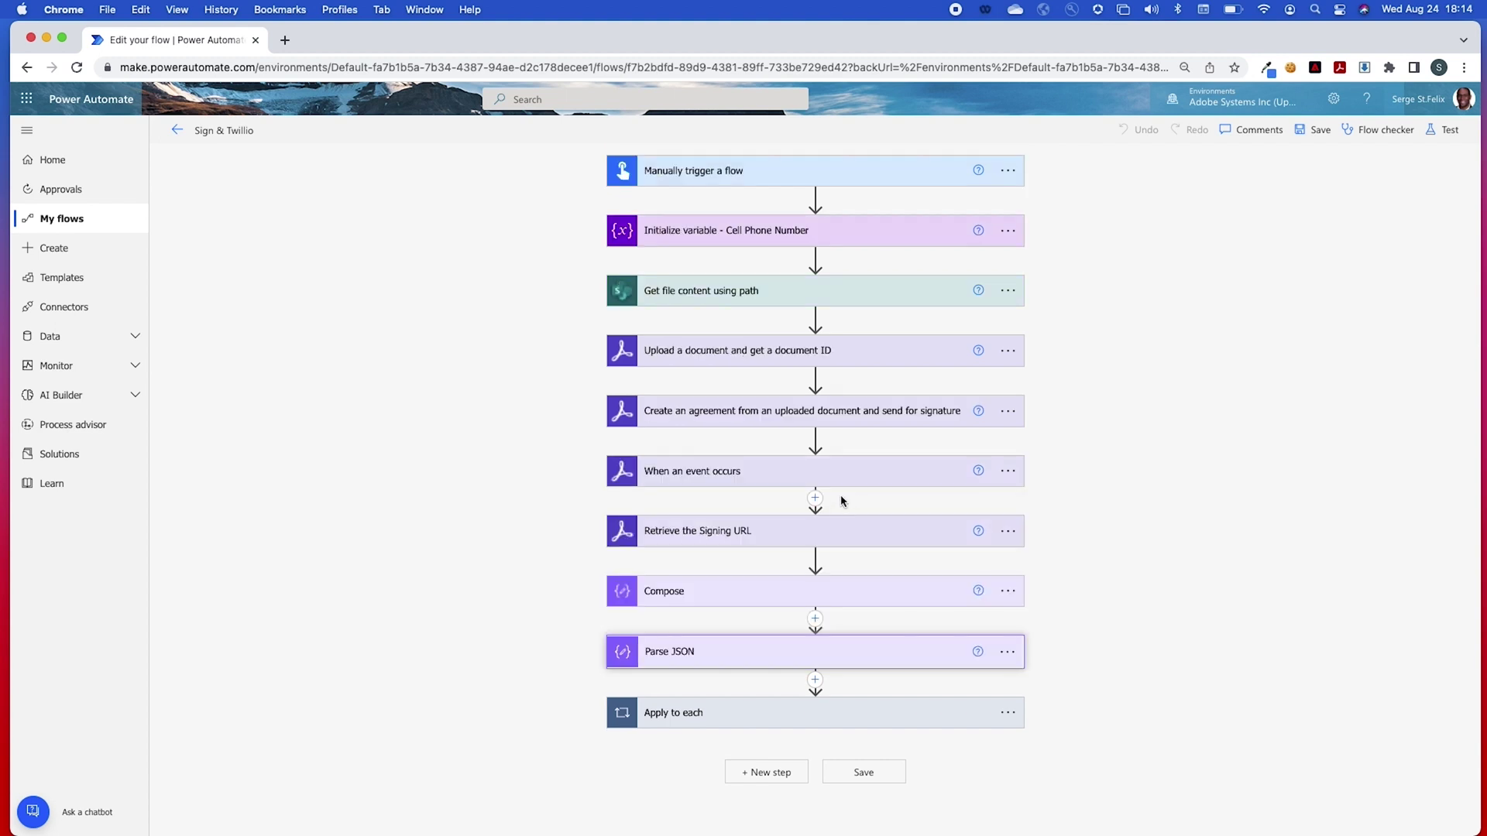
# Step: Expand Apply to each and Apply to each 2, then review and collapse the Select mapping
pyautogui.click(764, 712)
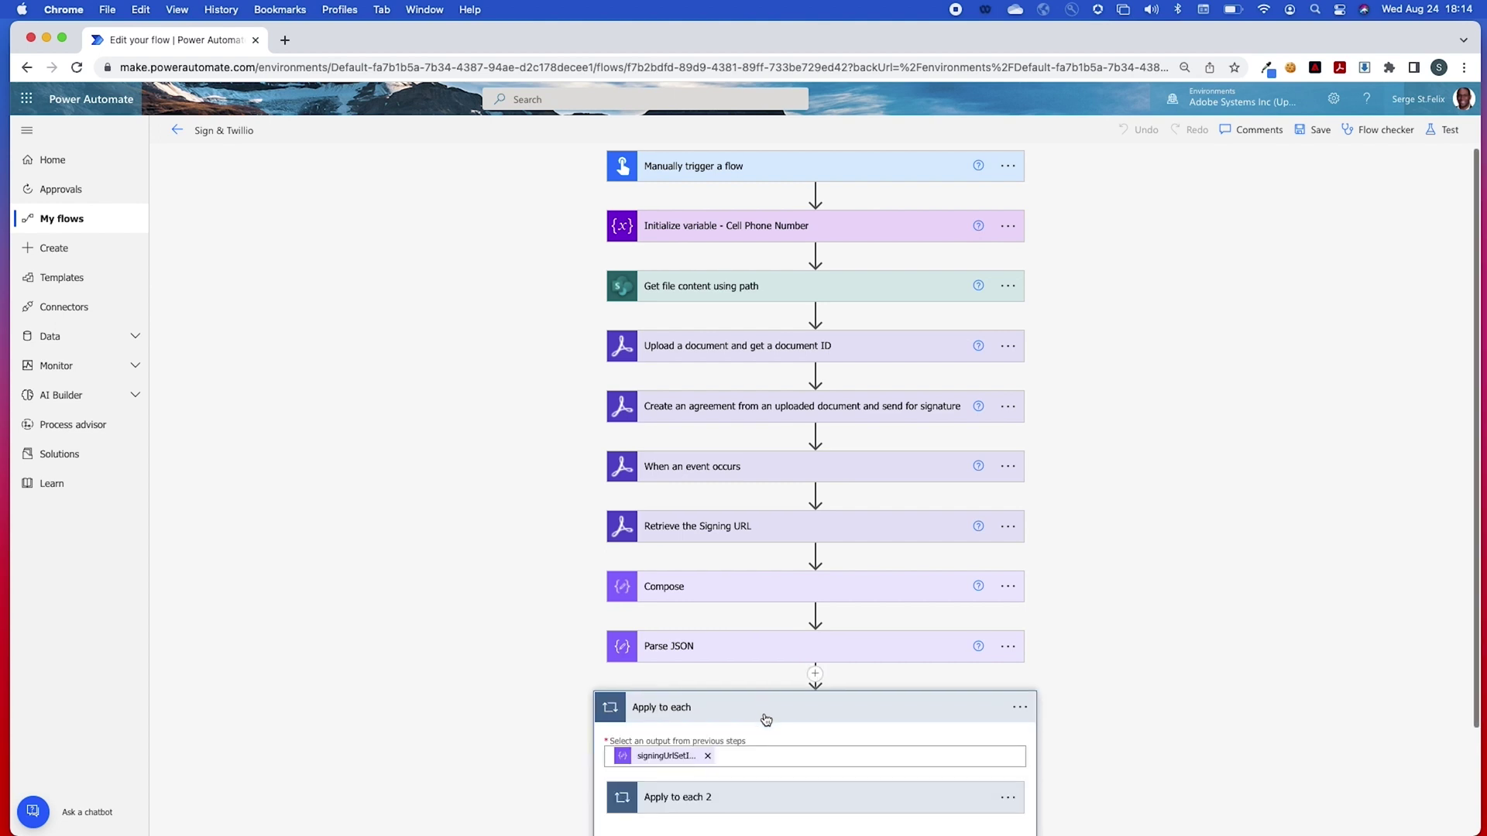
pyautogui.click(757, 668)
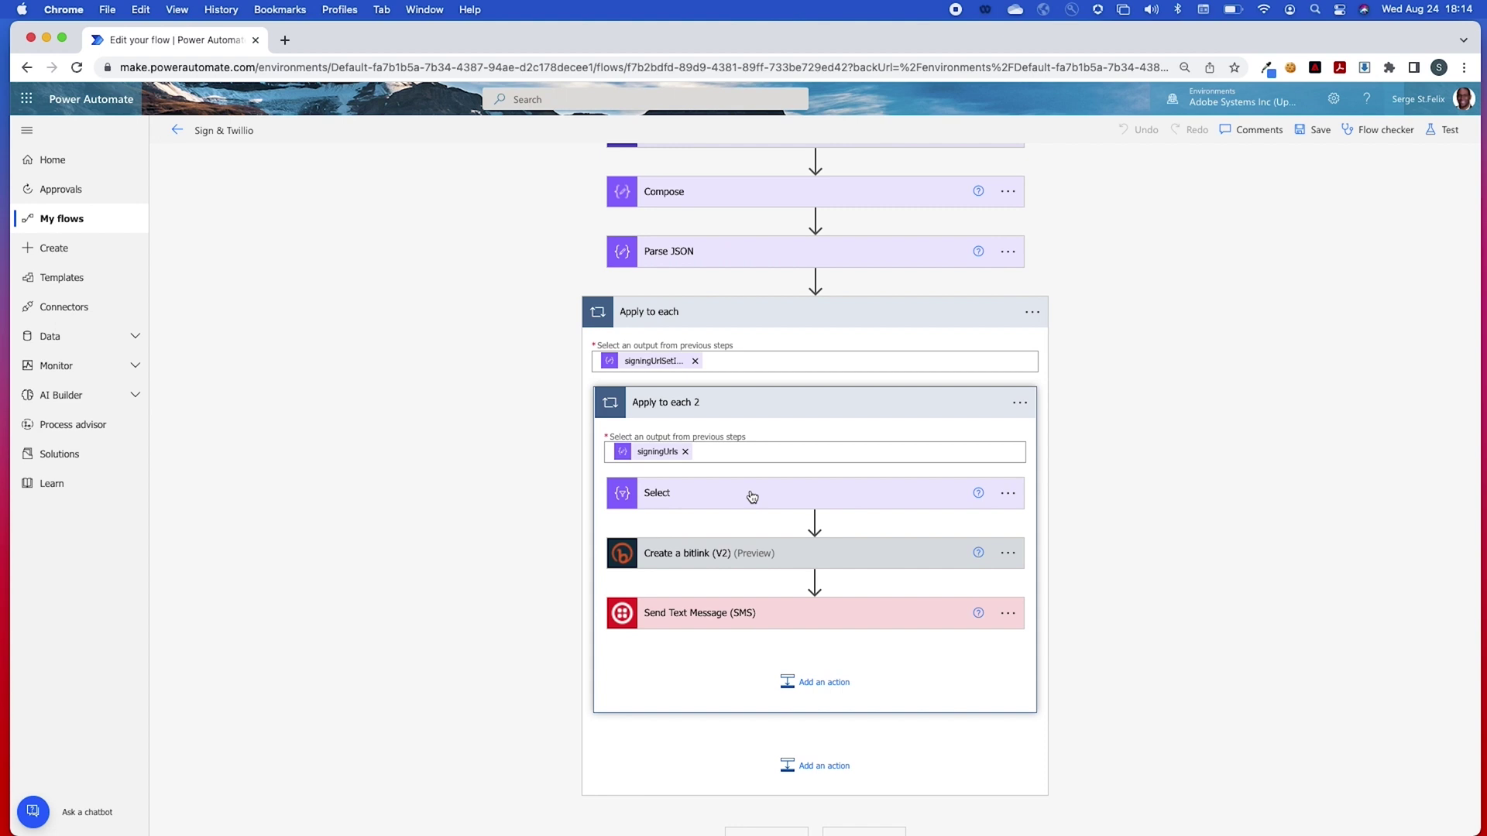
pyautogui.click(751, 496)
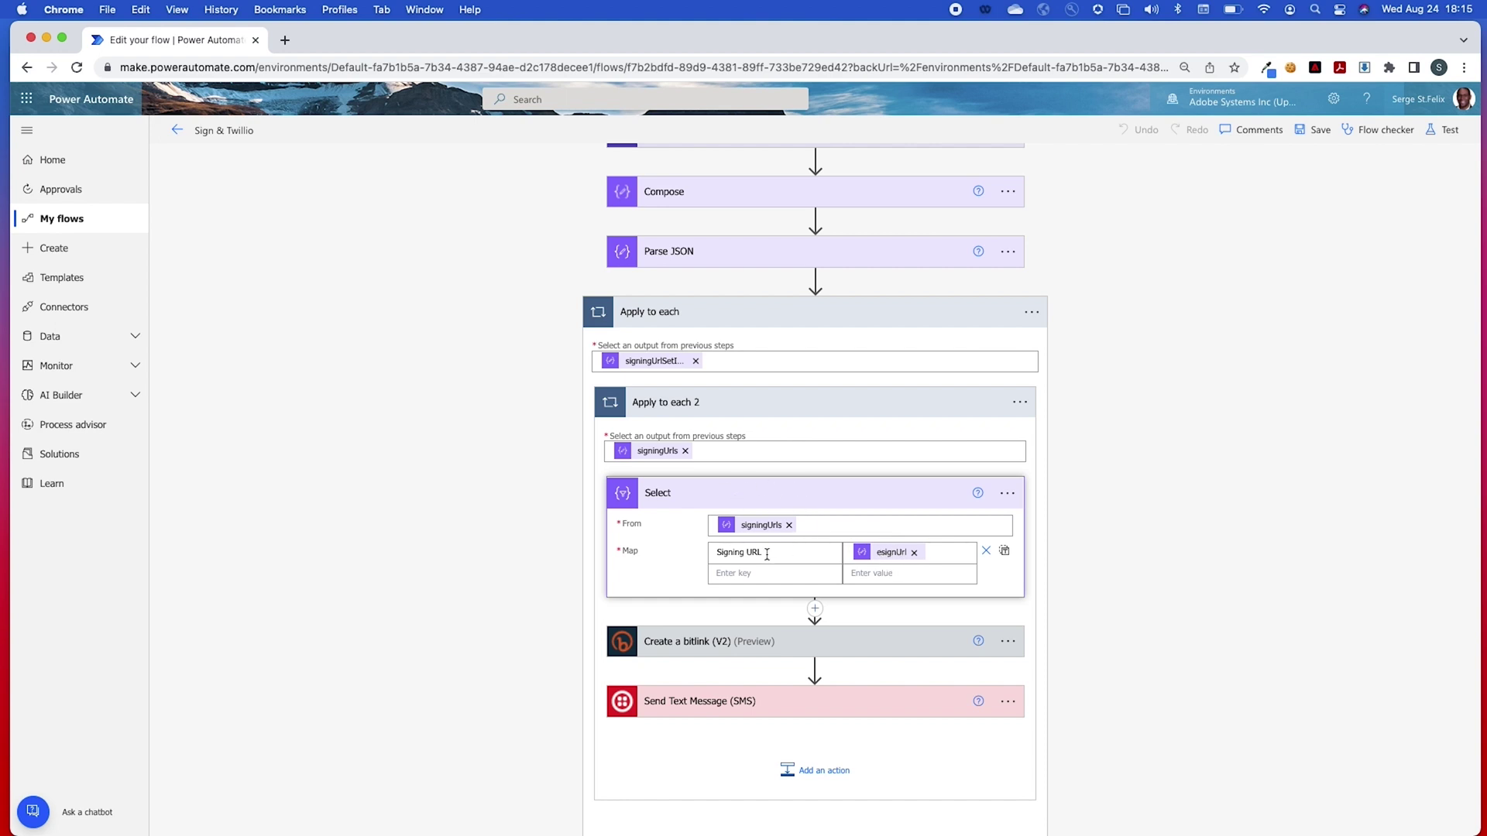
pyautogui.click(790, 501)
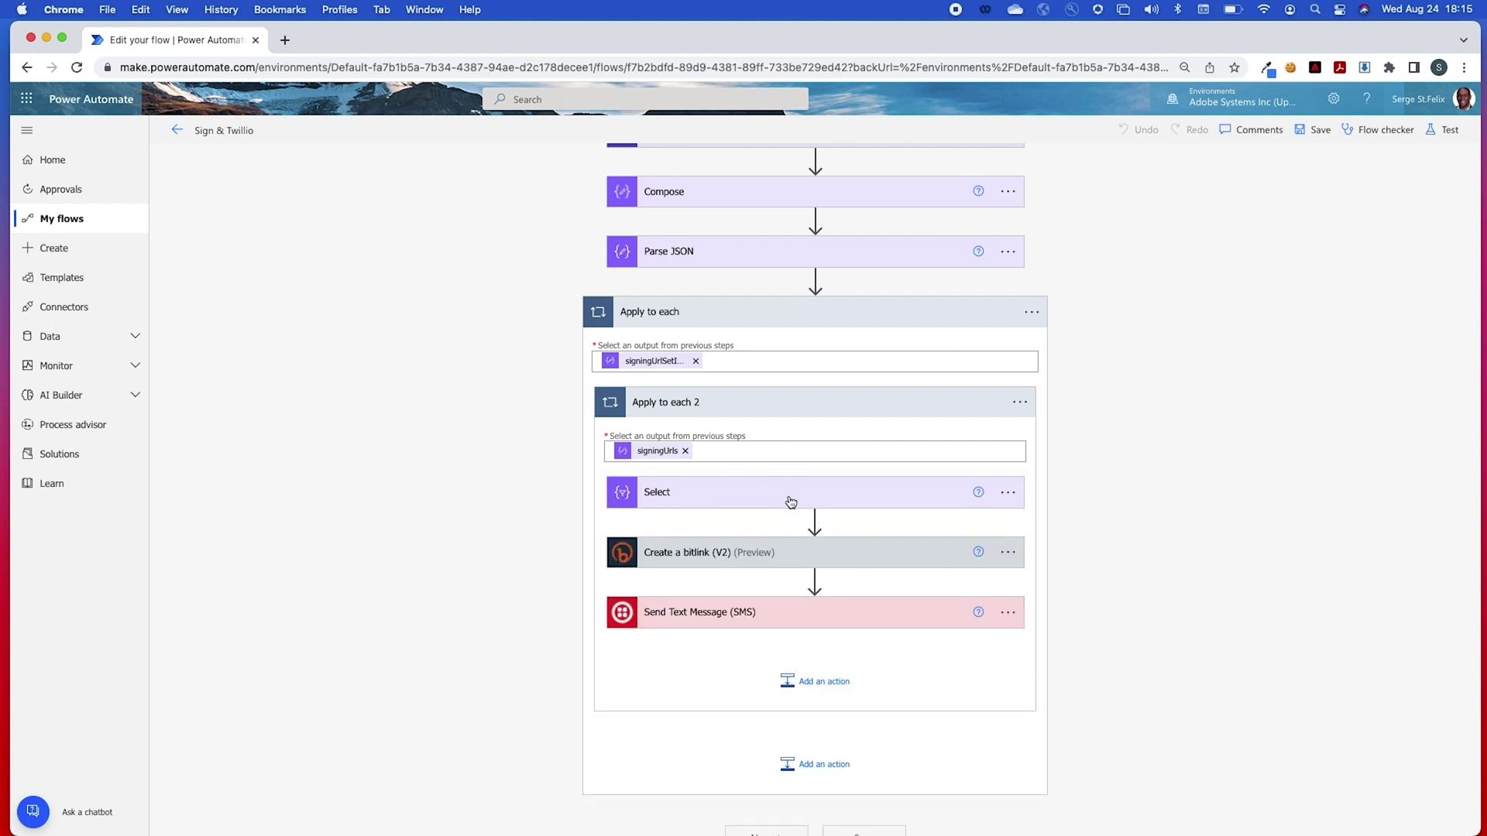
# Step: Show the Create a bitlink (V2) URL from esignUrl and the SMS sending Bitlink URL to Cell
pyautogui.click(793, 560)
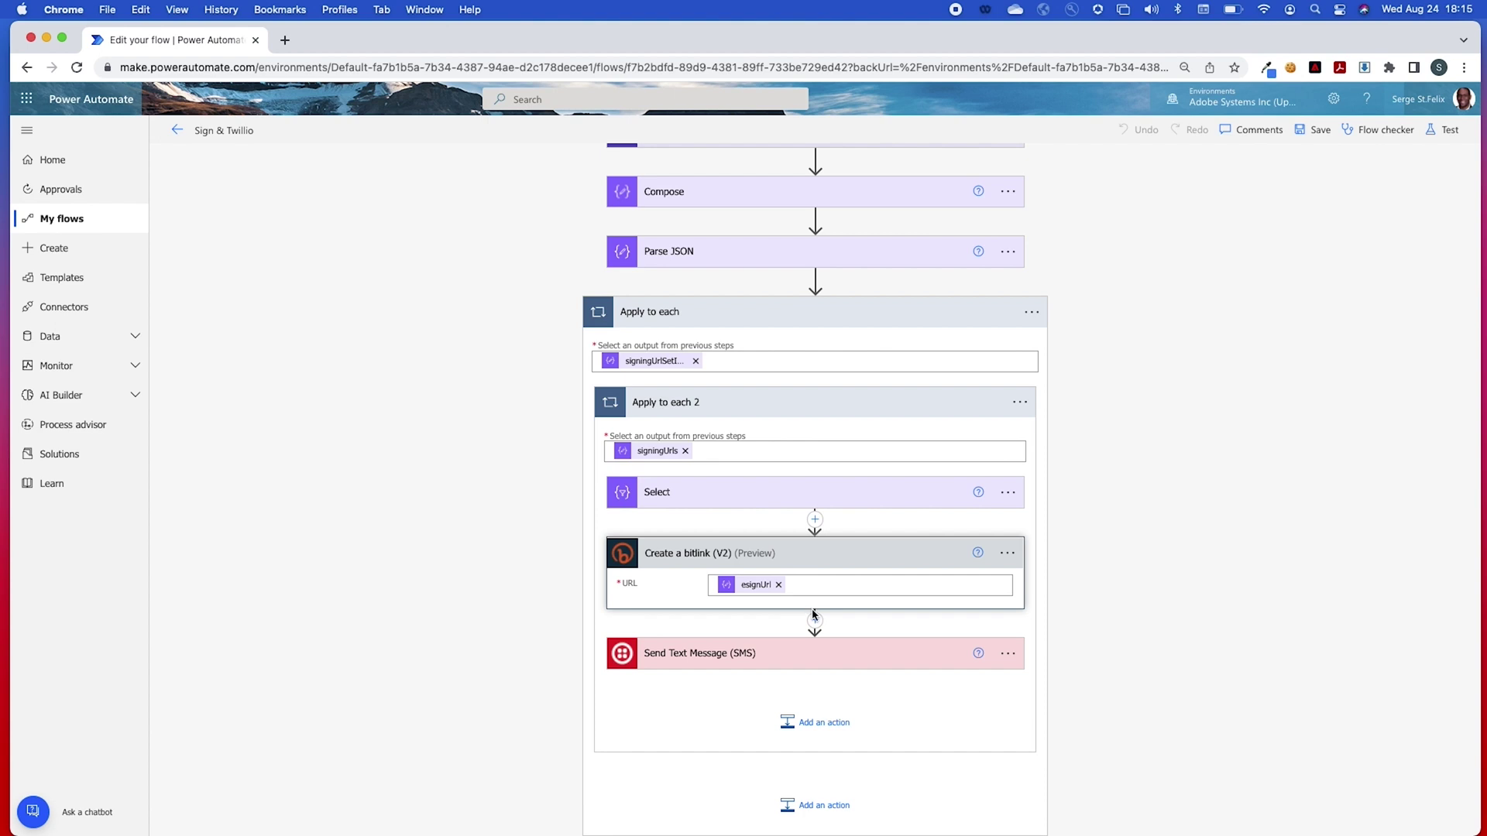
pyautogui.click(777, 654)
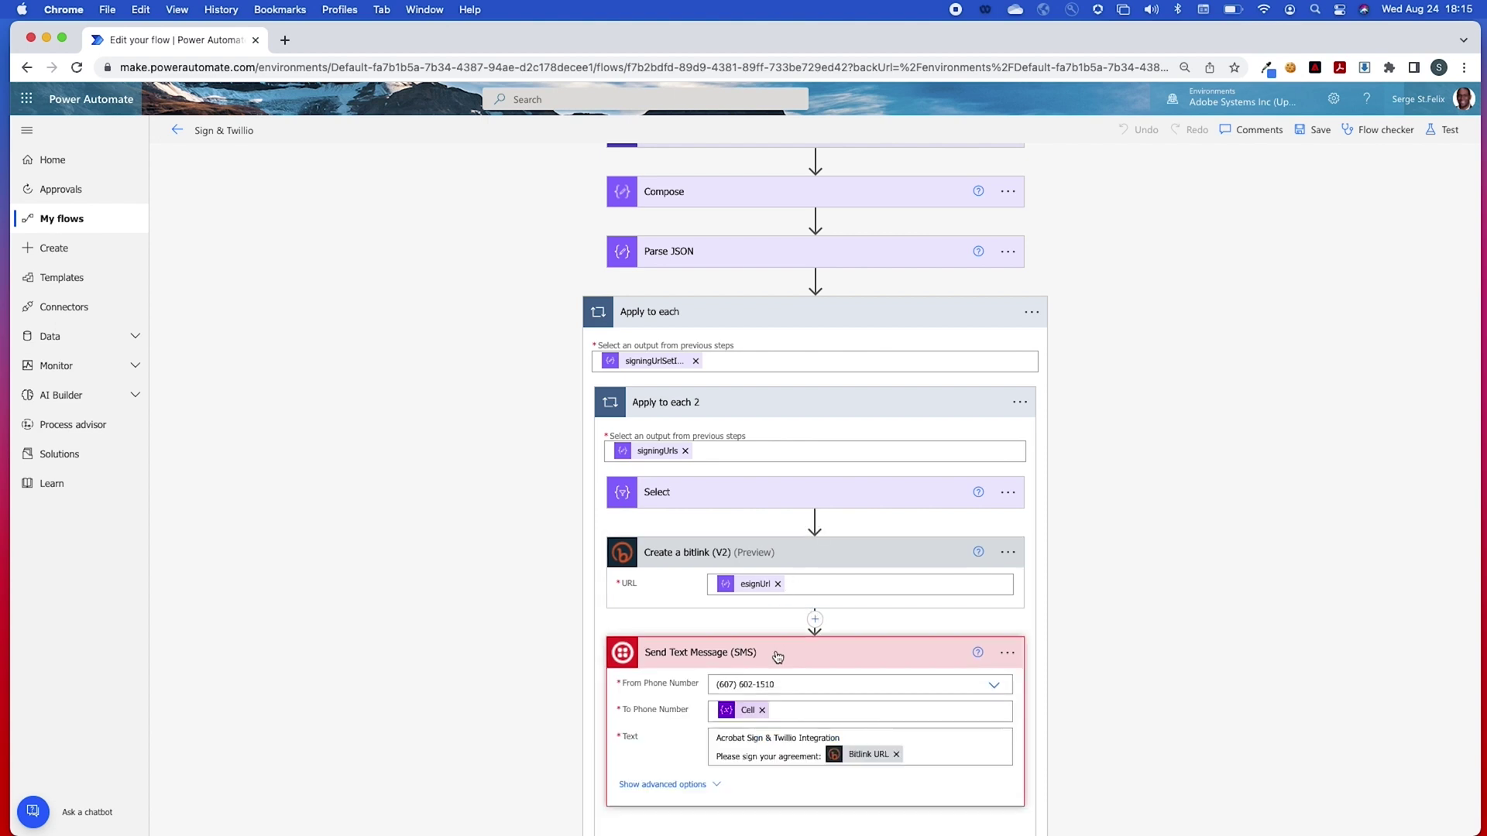
pyautogui.scroll(-3, 763, 635)
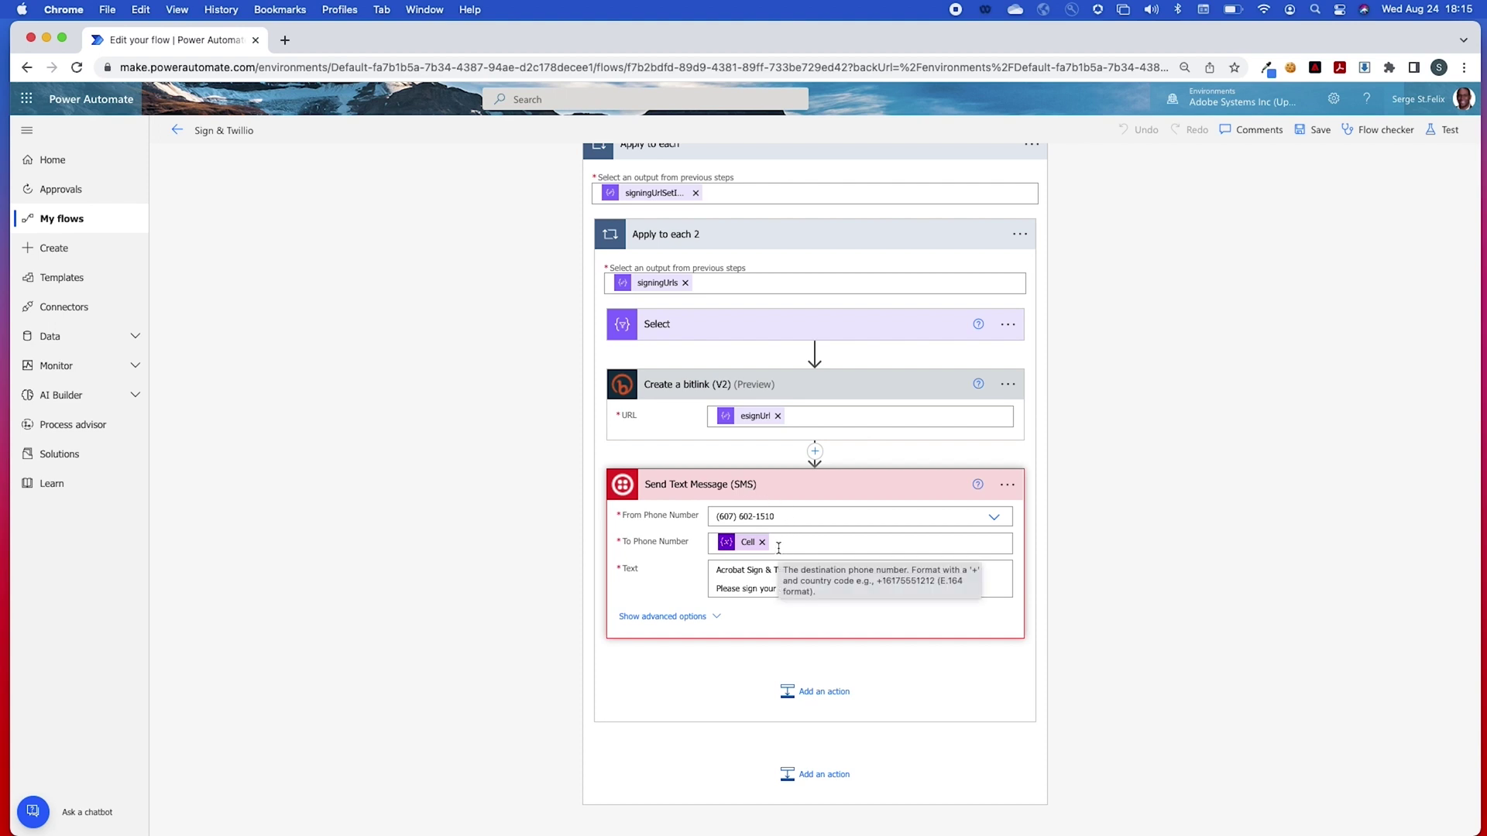
pyautogui.scroll(10, 781, 551)
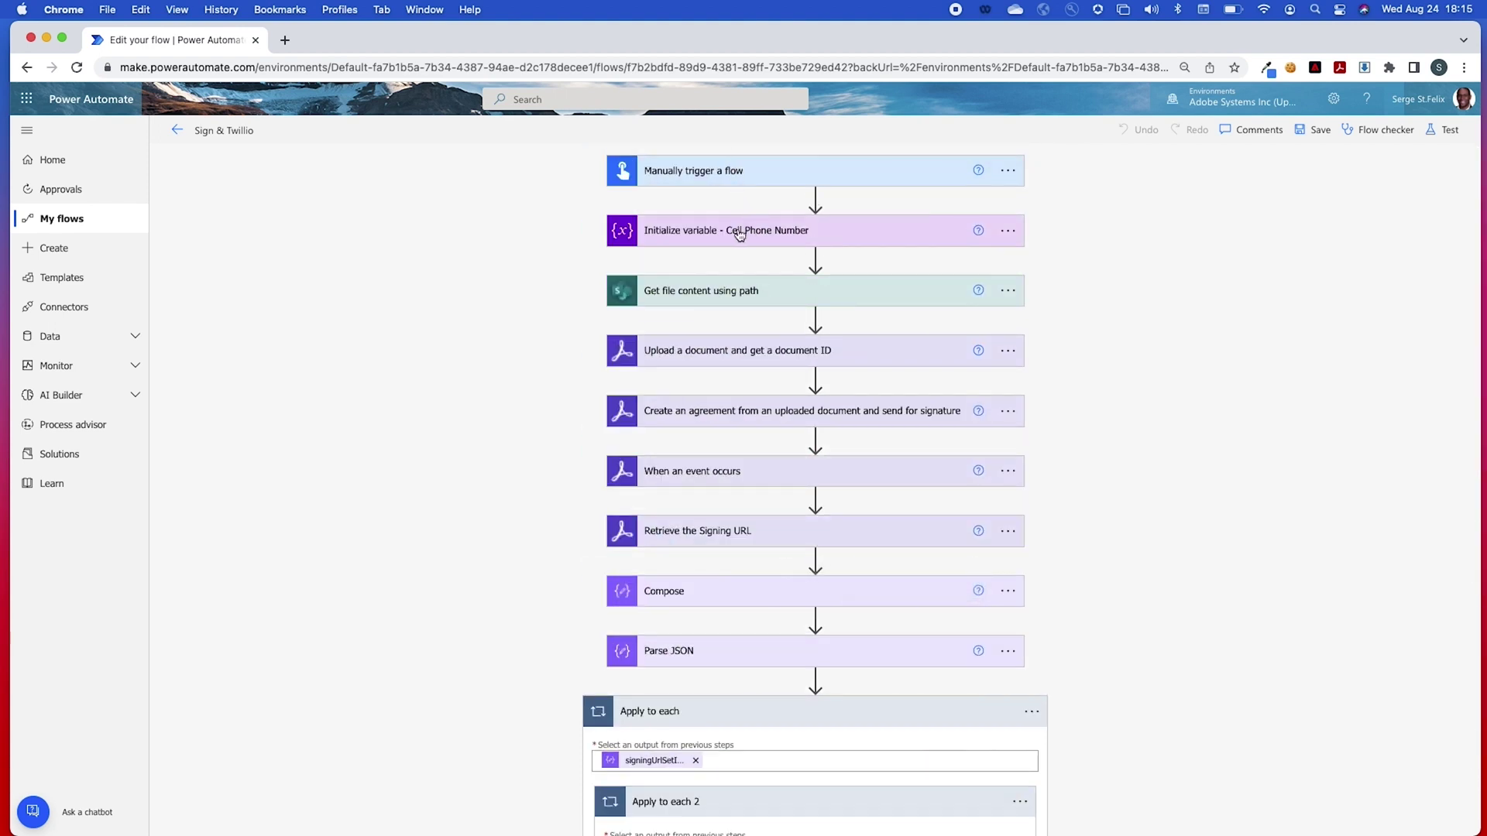
# Step: Collapse Send Text Message (SMS), Apply to each 2 and Apply to each
pyautogui.scroll(-10, 735, 236)
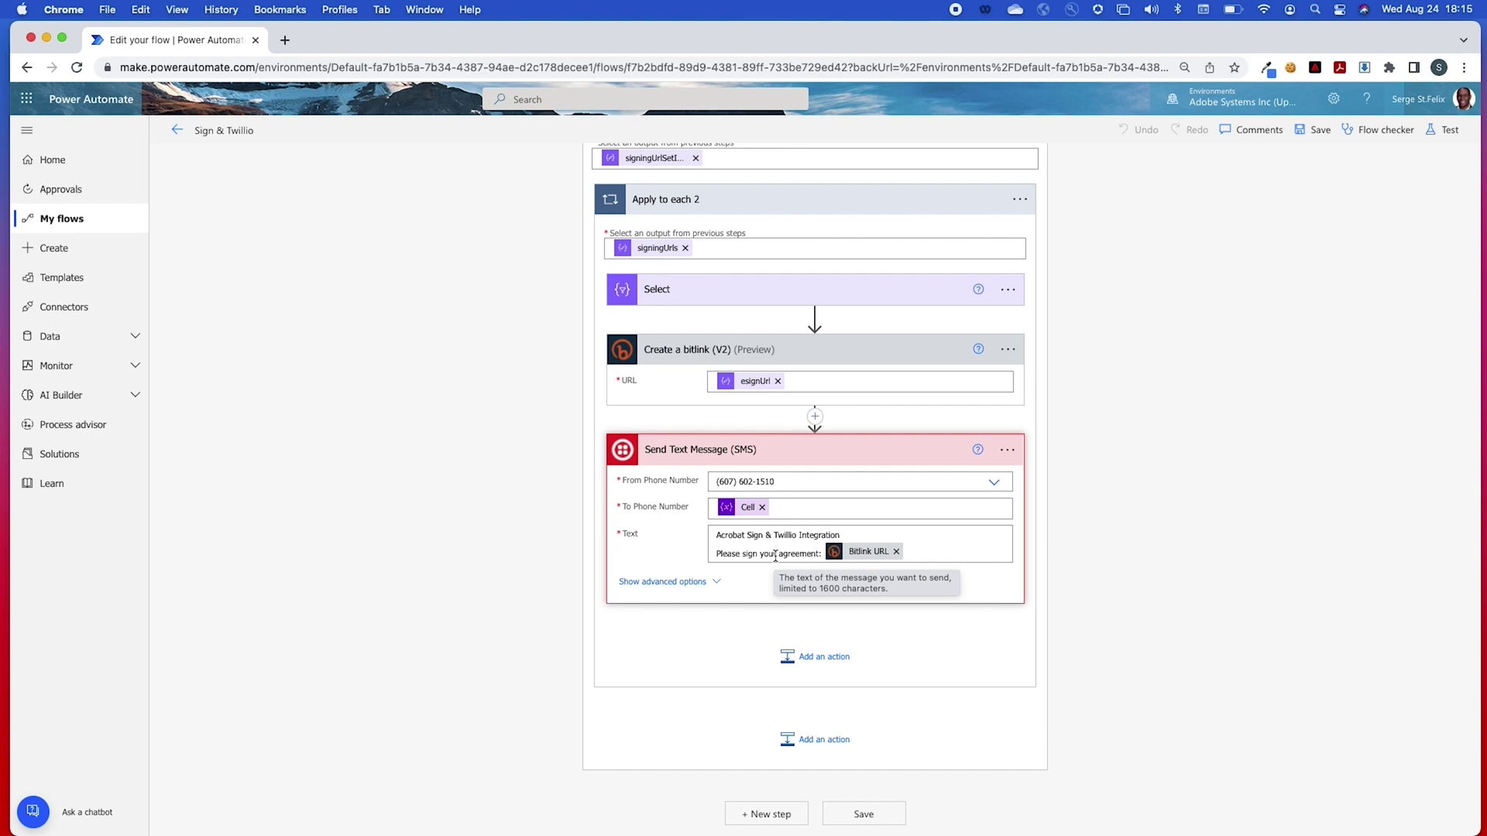
pyautogui.click(806, 448)
pyautogui.click(774, 337)
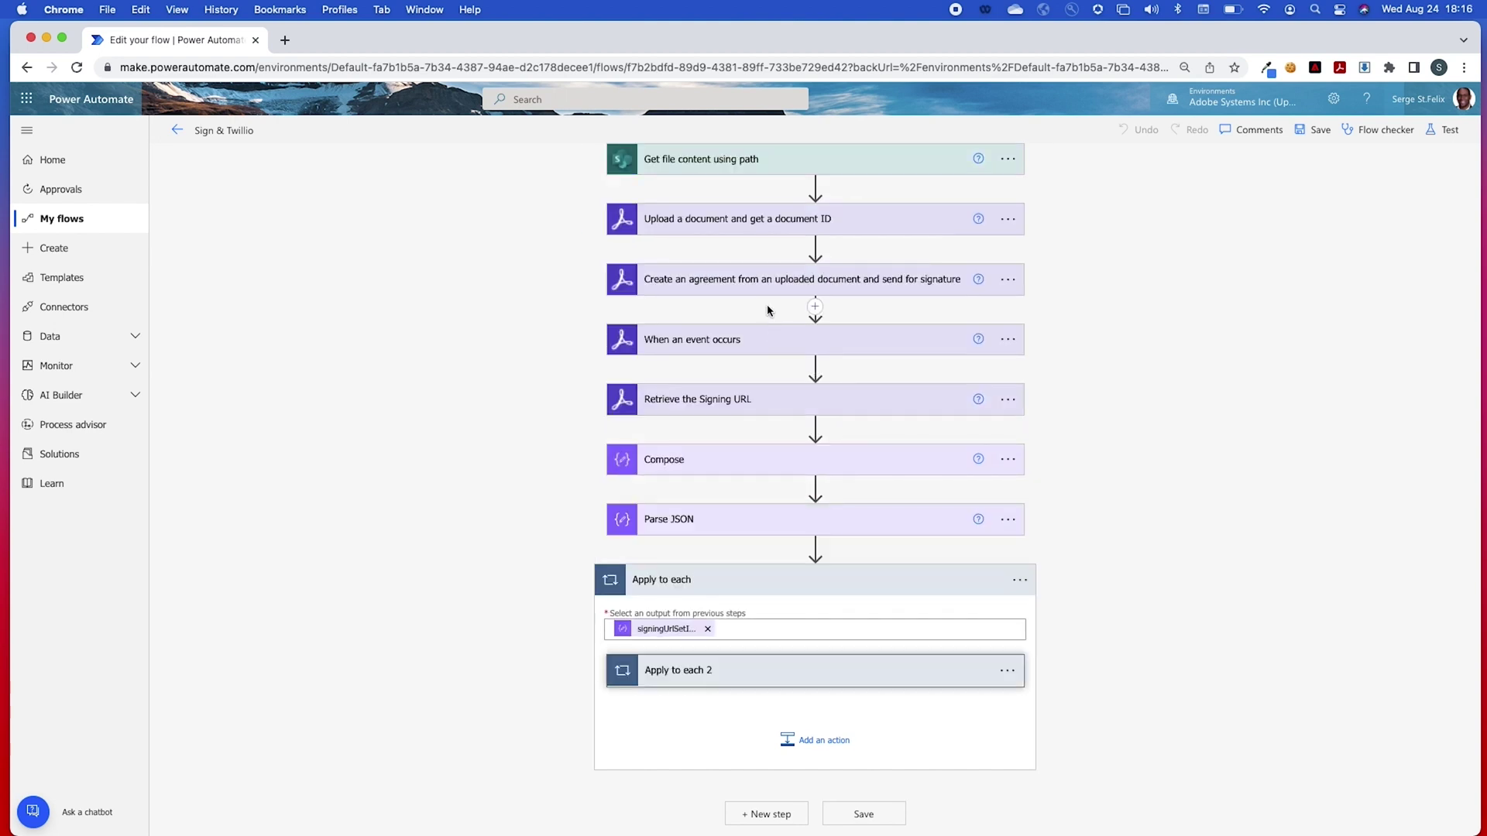
pyautogui.click(764, 582)
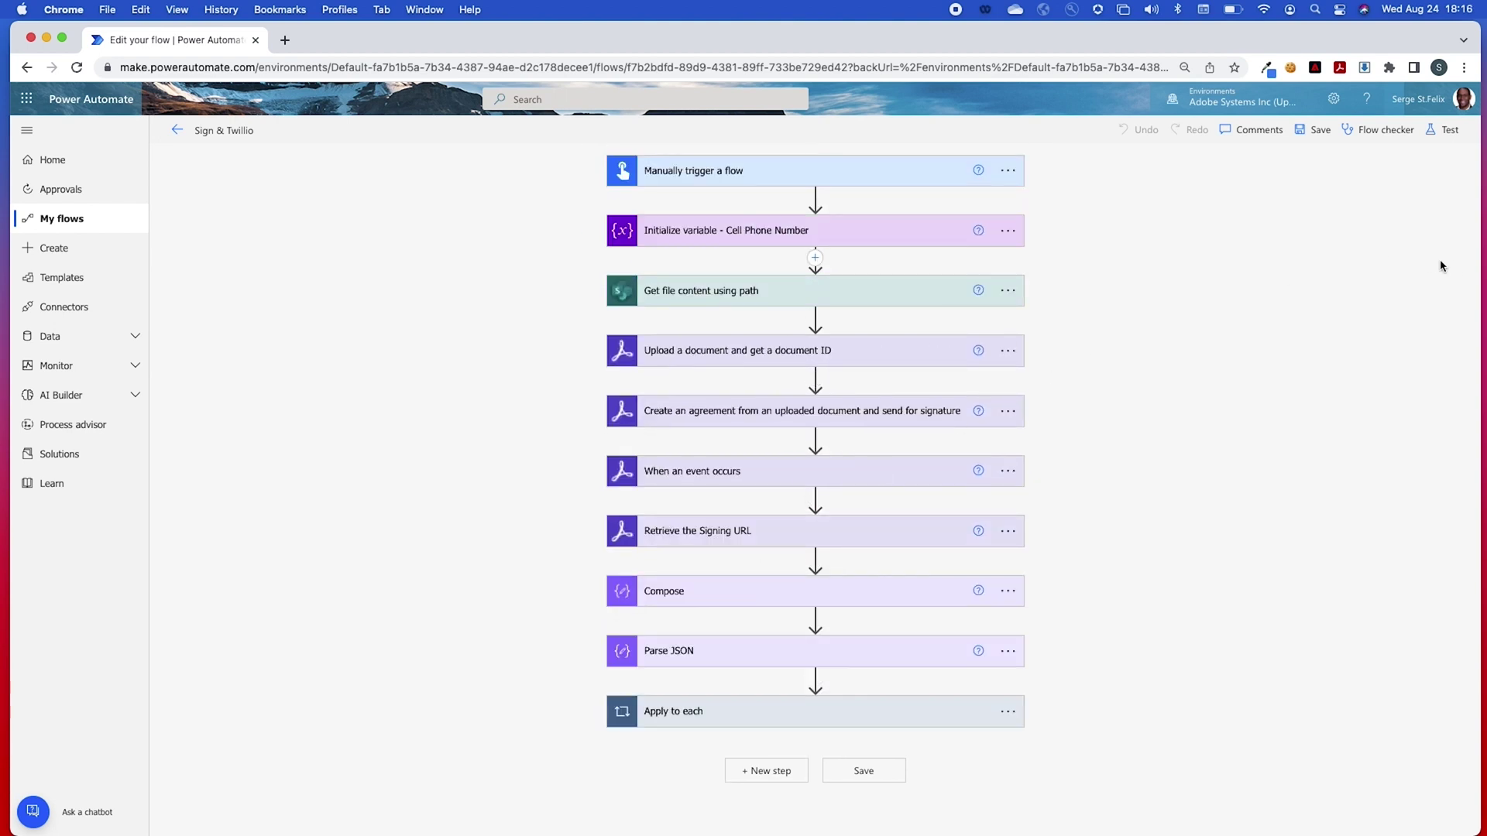
# Step: Narrow the browser to show the phone, then run a manual test of the Sign & Twilio flow
pyautogui.moveTo(1480, 260); pyautogui.dragTo(1065, 263)
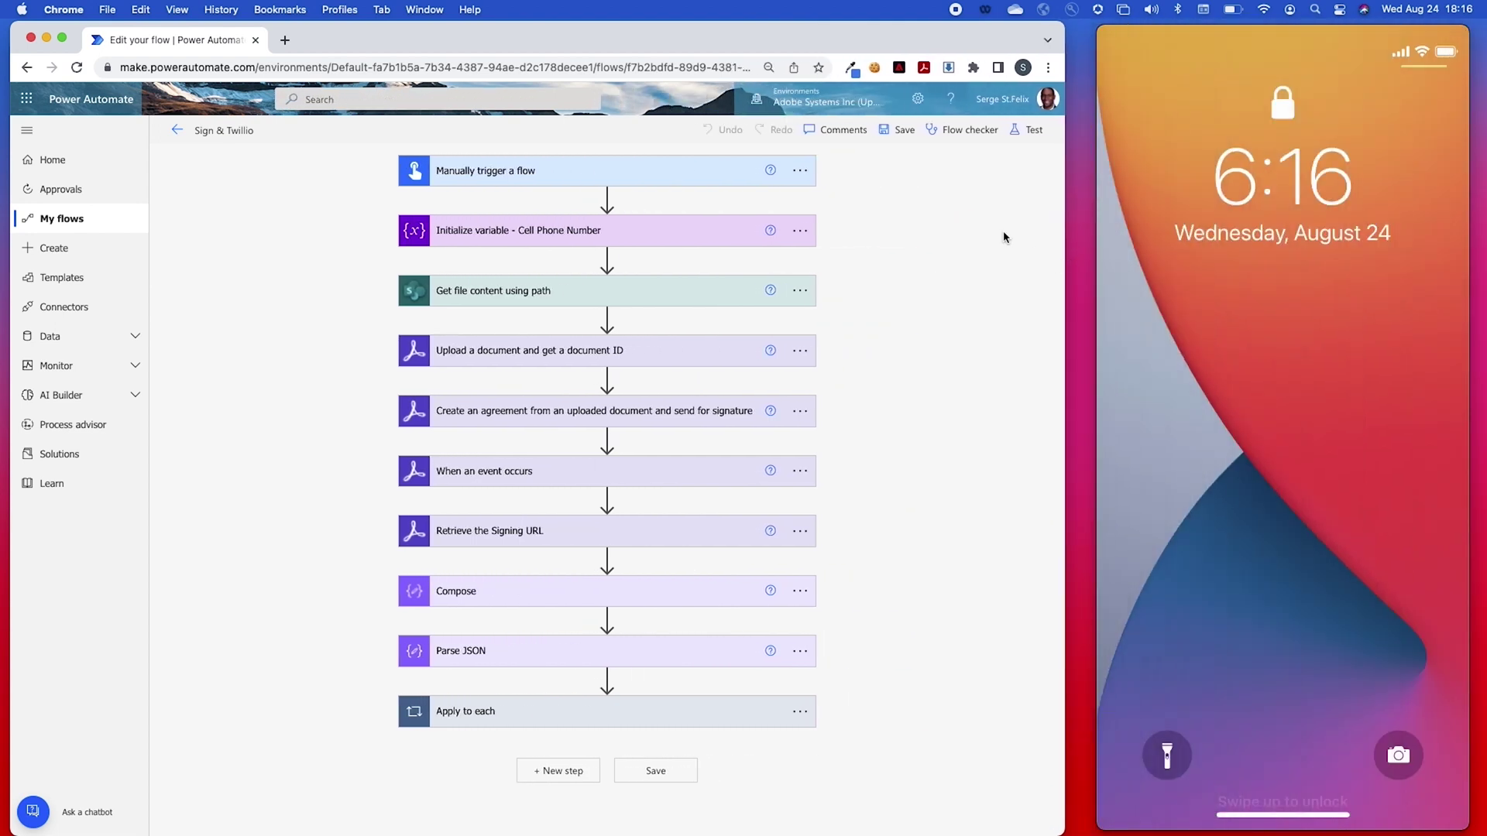
pyautogui.click(1030, 130)
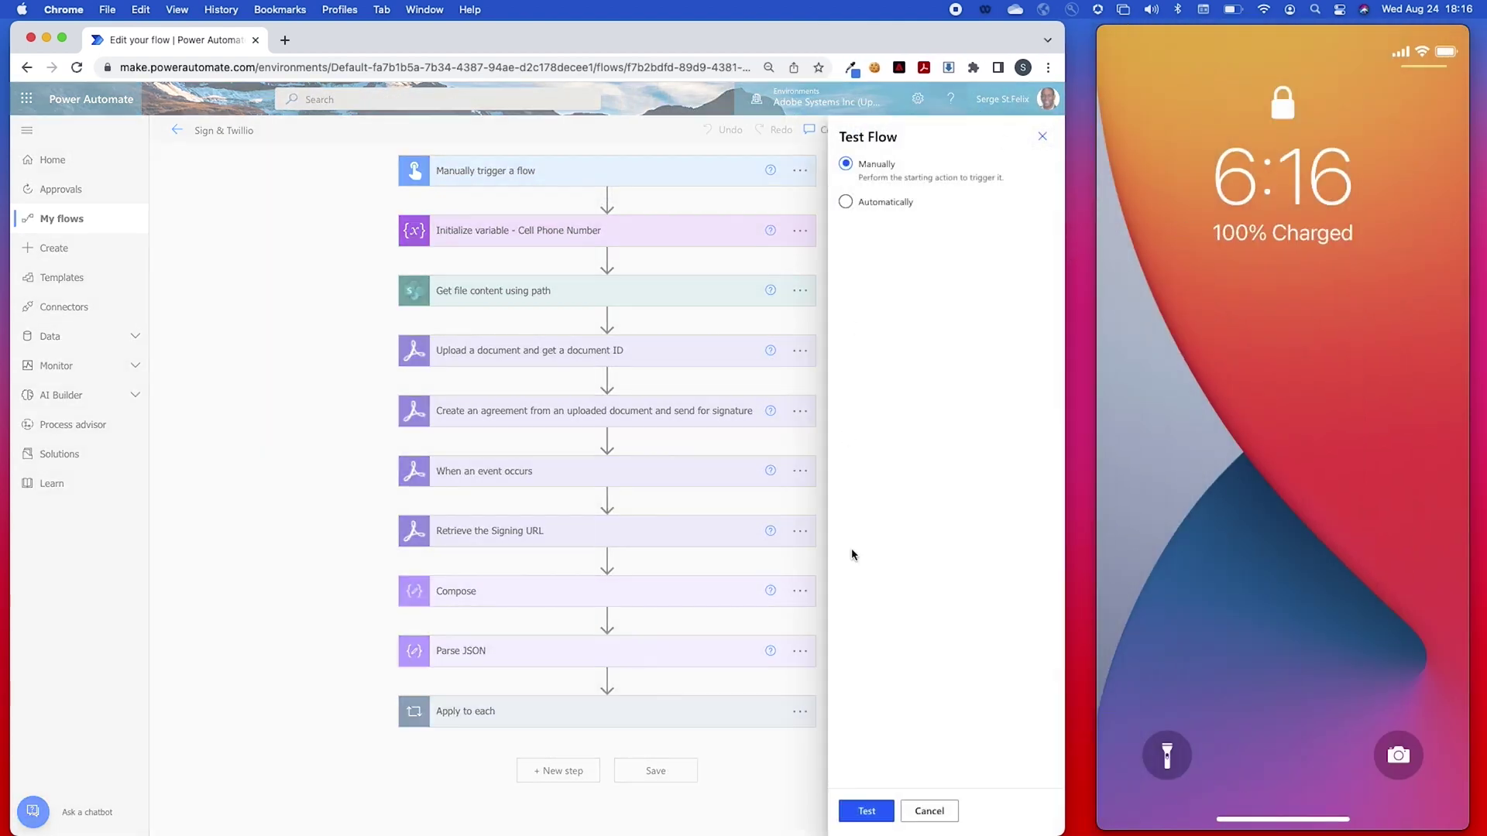
pyautogui.click(860, 810)
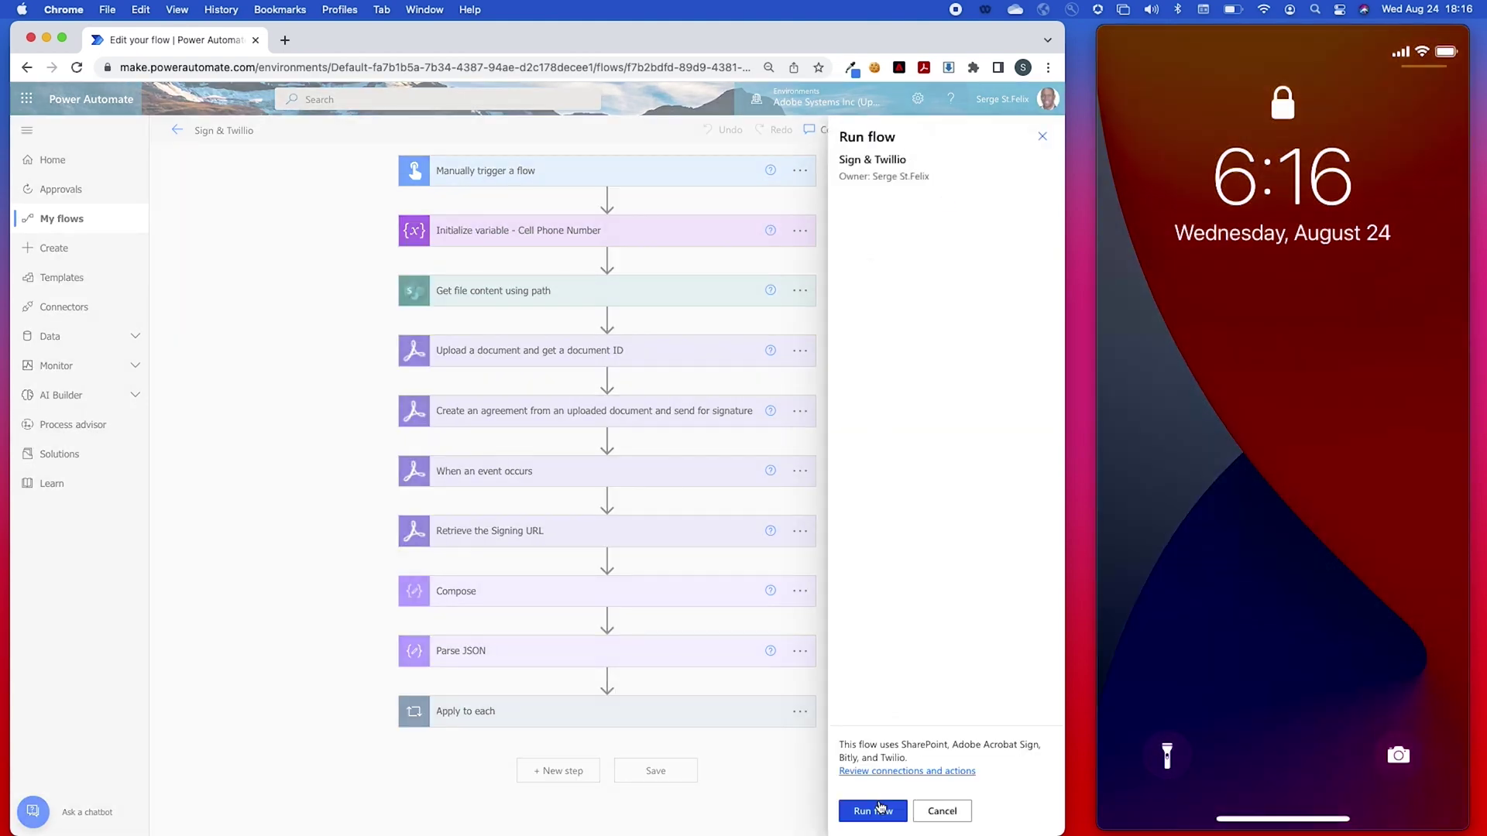
pyautogui.click(879, 810)
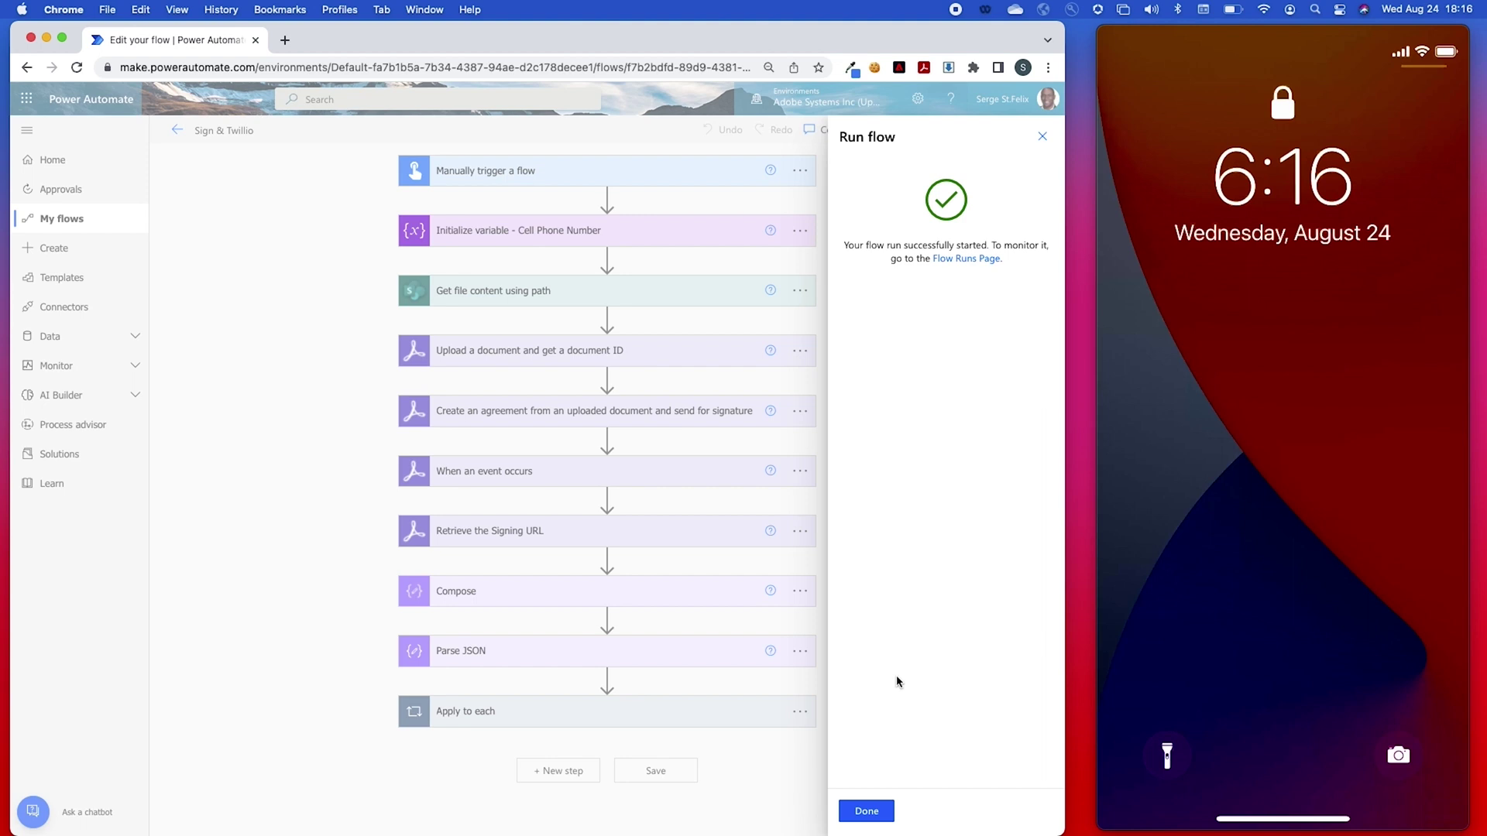
pyautogui.click(865, 811)
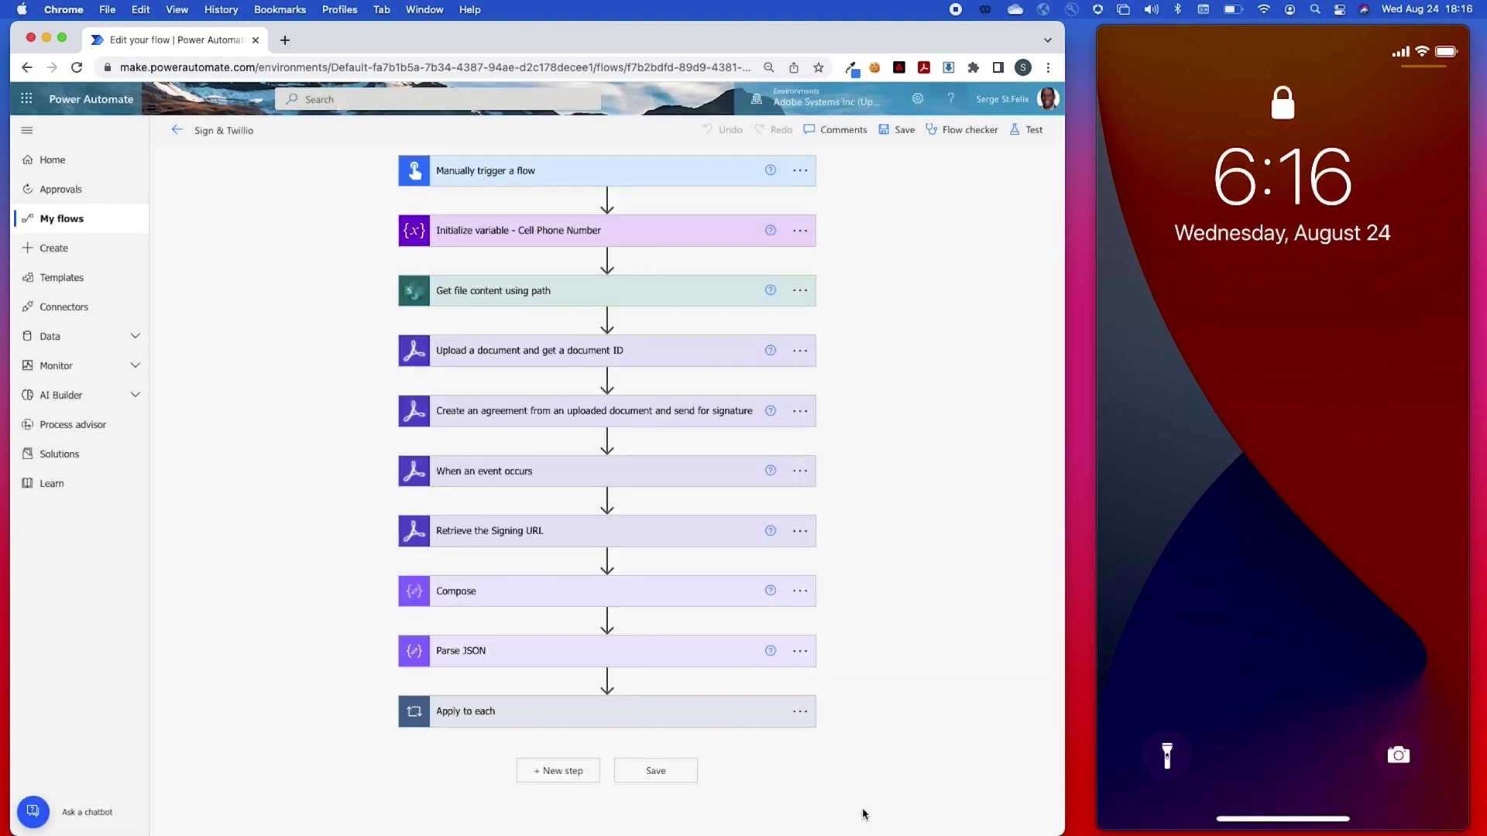